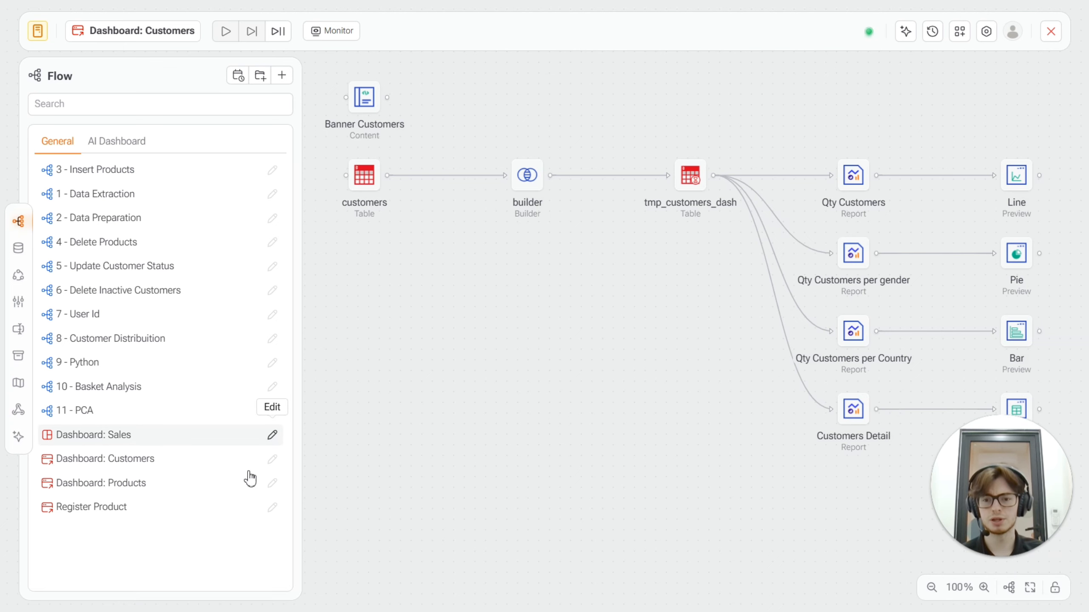
# Open the Dashboard: Sales flow and review its general process settings without changing them.
pyautogui.click(275, 438)
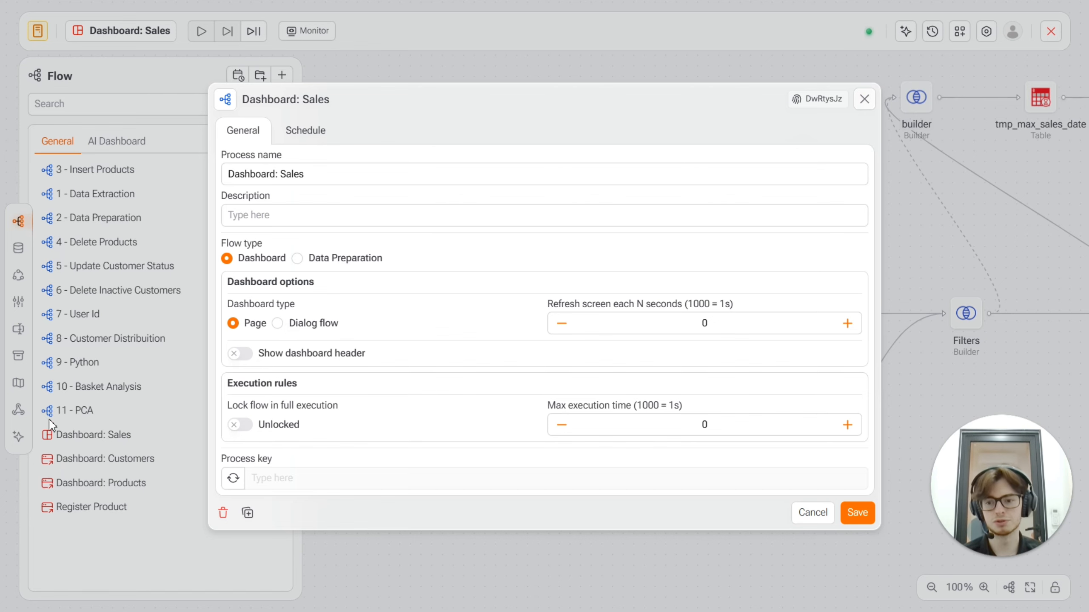
pyautogui.click(864, 102)
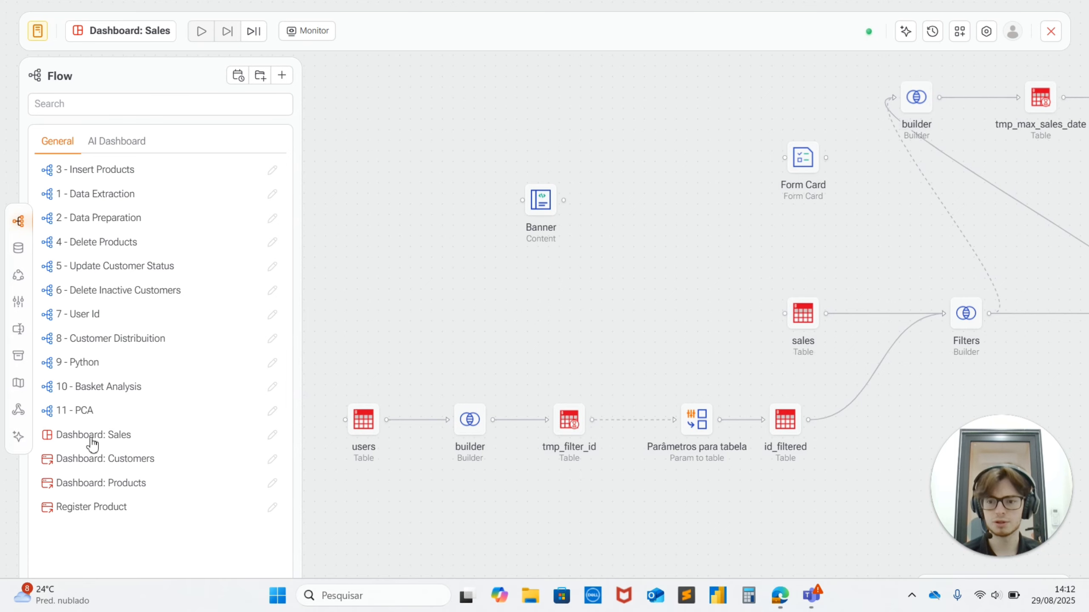
# Examine the Dashboard: Sales flow diagram, from the sales source table to the reports and their previews.
pyautogui.moveTo(984, 249); pyautogui.dragTo(635, 253)
pyautogui.scroll(-3, 666, 246)
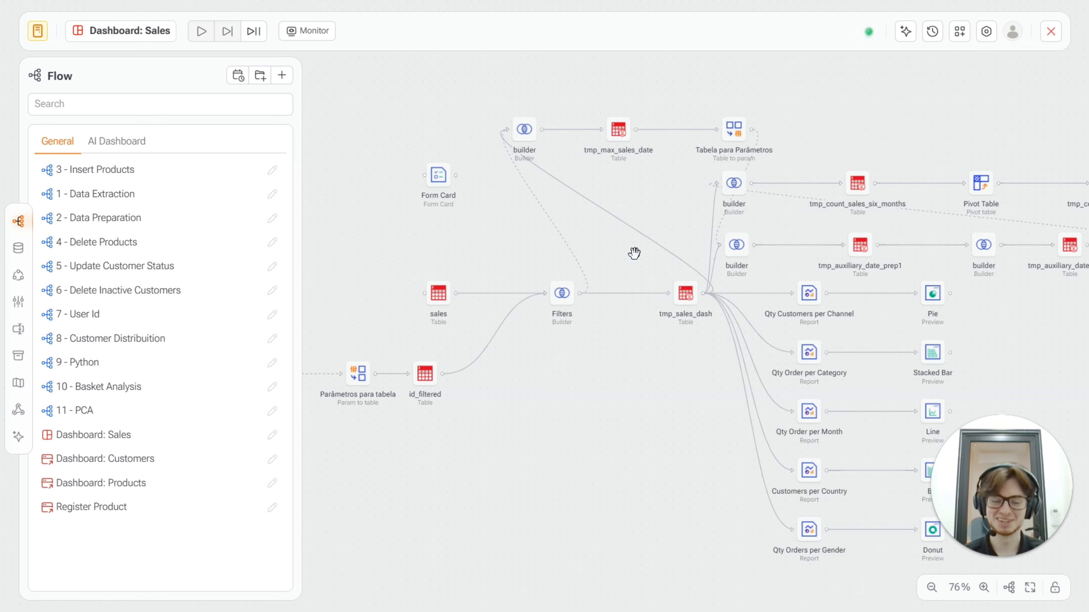
pyautogui.moveTo(516, 246); pyautogui.dragTo(506, 282)
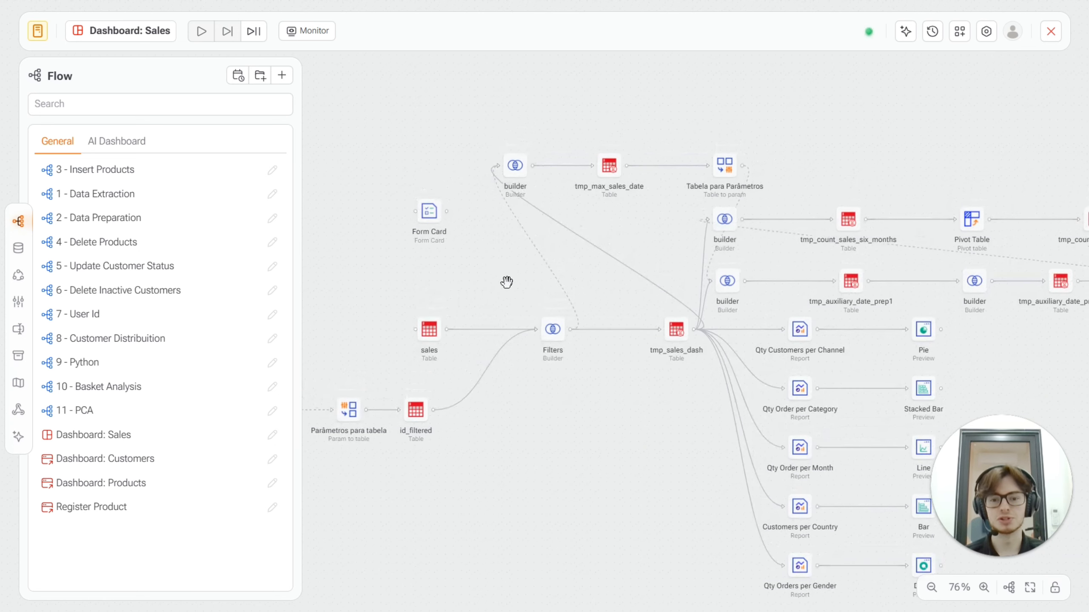
pyautogui.click(434, 338)
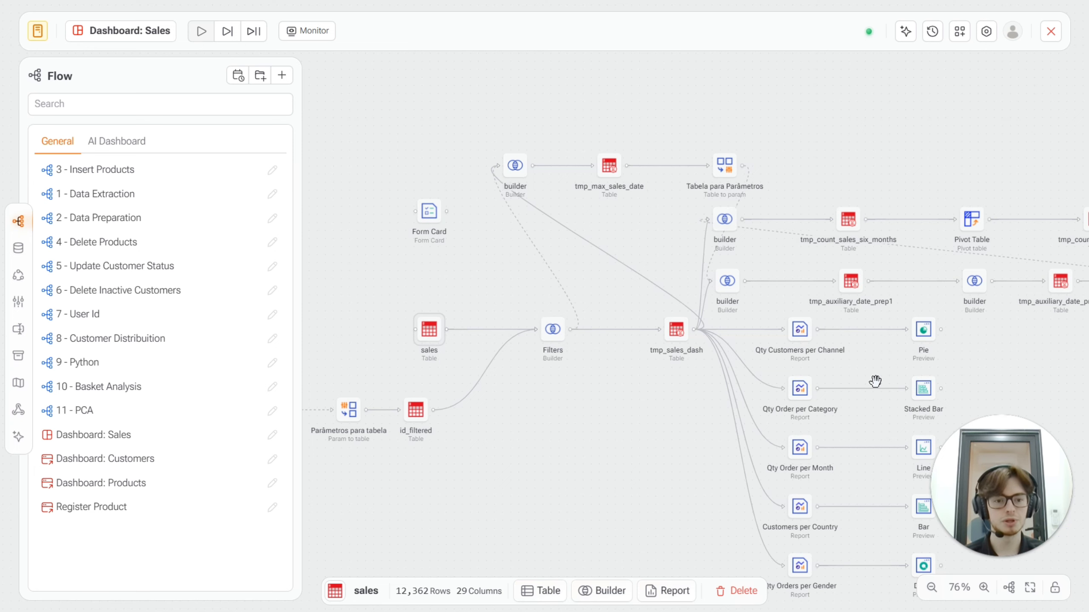
pyautogui.moveTo(814, 339); pyautogui.dragTo(755, 294)
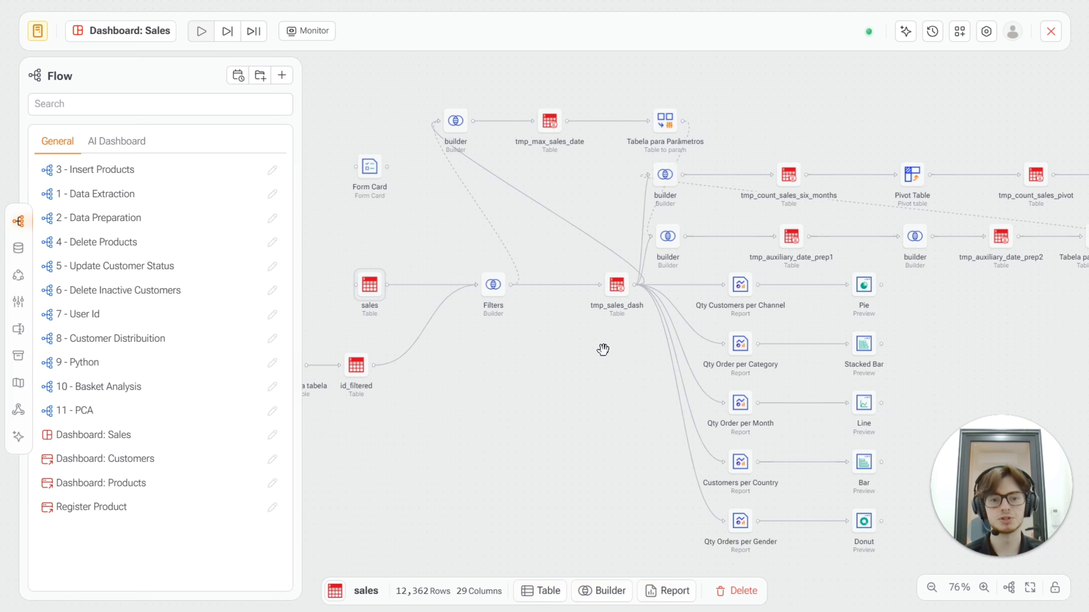
pyautogui.moveTo(603, 348); pyautogui.dragTo(622, 381)
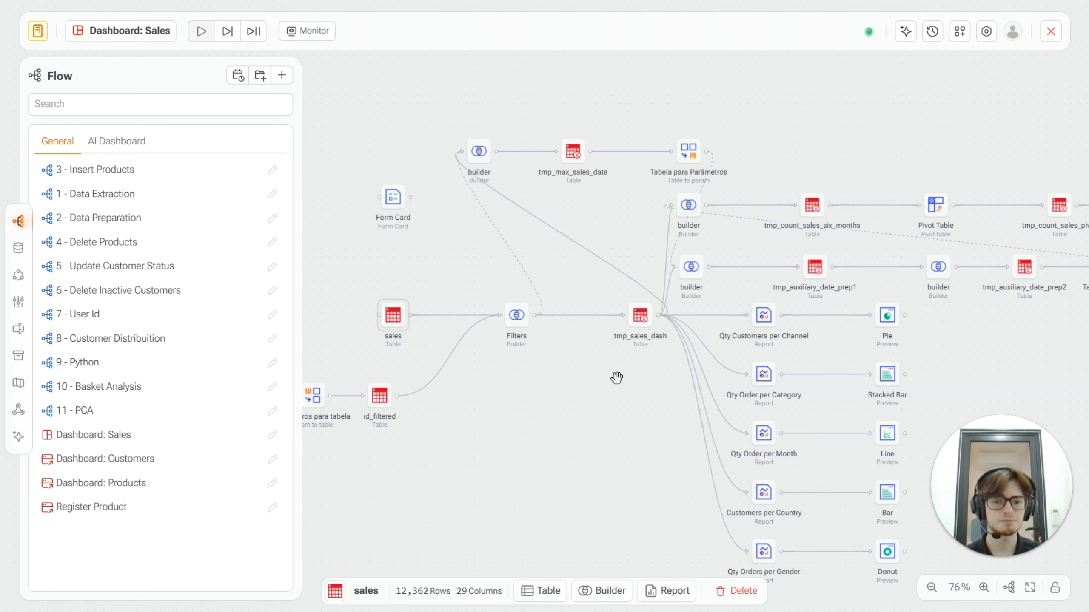
pyautogui.moveTo(617, 379); pyautogui.dragTo(581, 339)
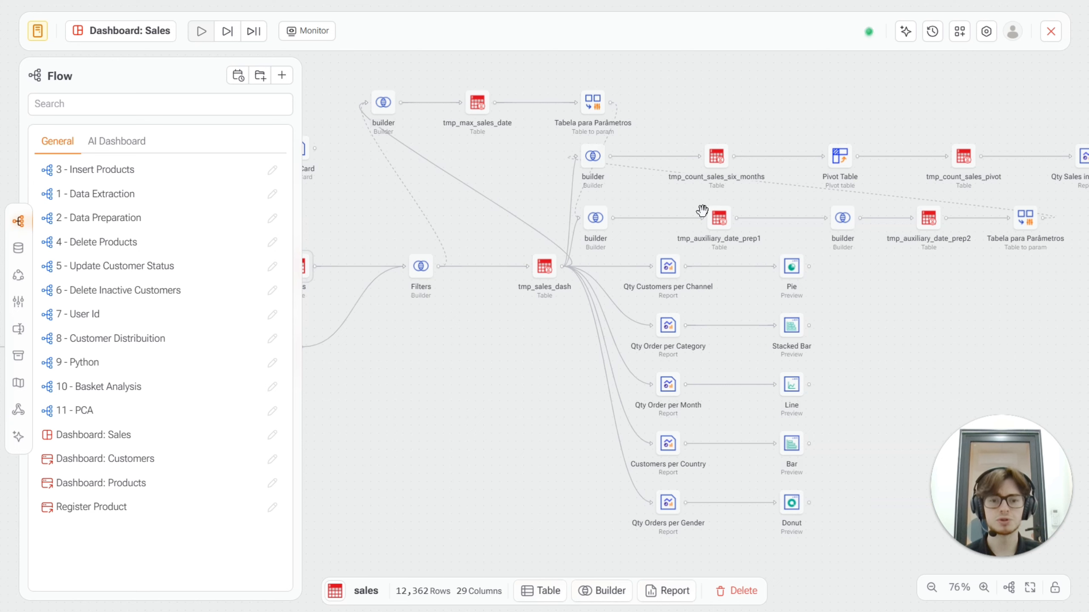
# Review the actions available for the tmp_sales_dash table and the task types in the Delivery category.
pyautogui.click(553, 273)
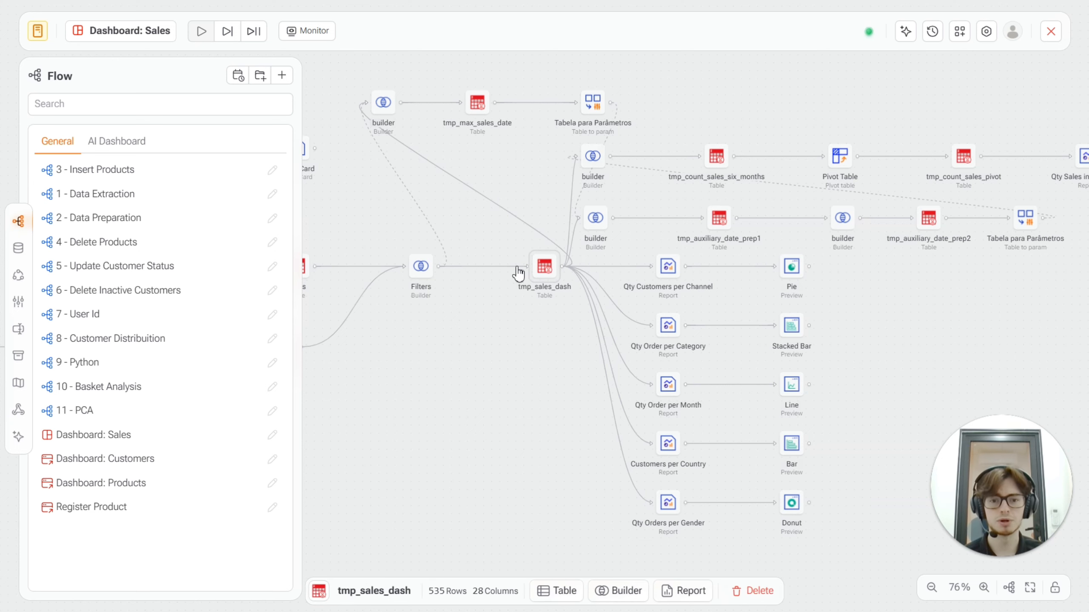
pyautogui.rightClick(548, 273)
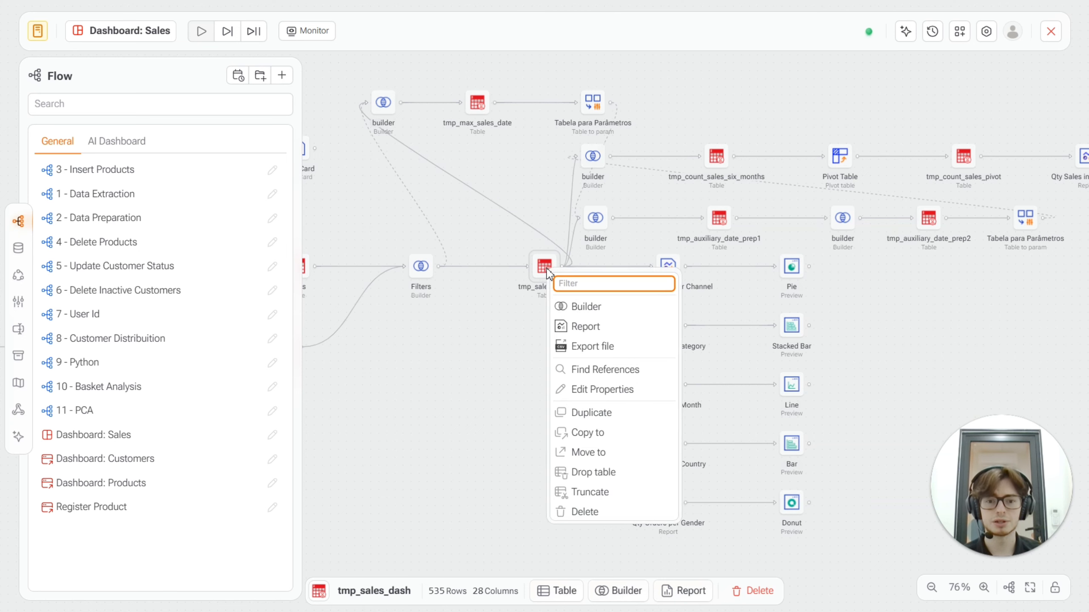
pyautogui.click(503, 423)
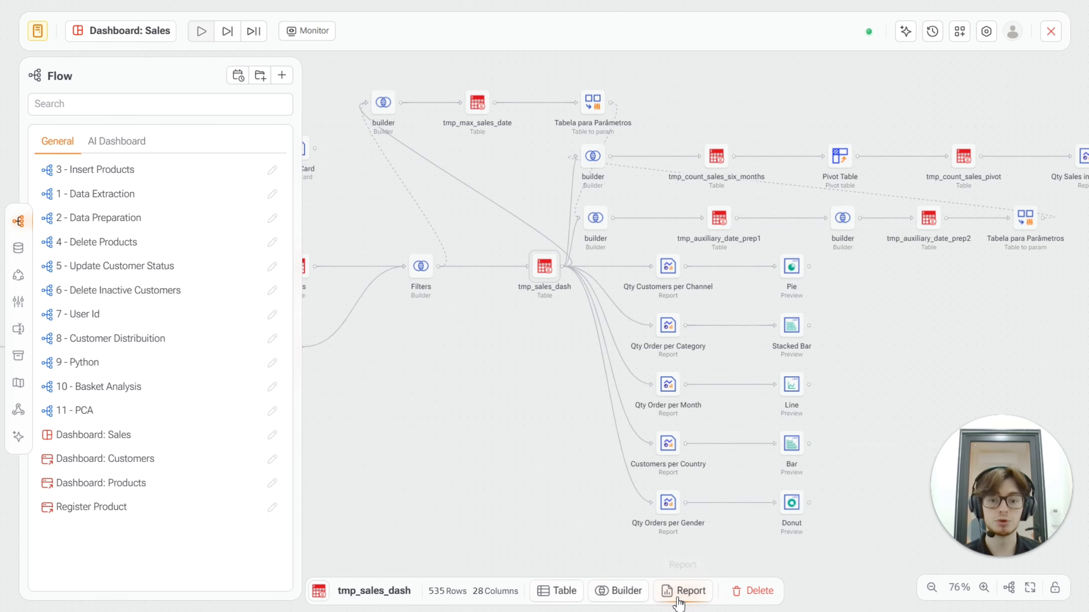
pyautogui.click(18, 274)
pyautogui.scroll(-3, 189, 204)
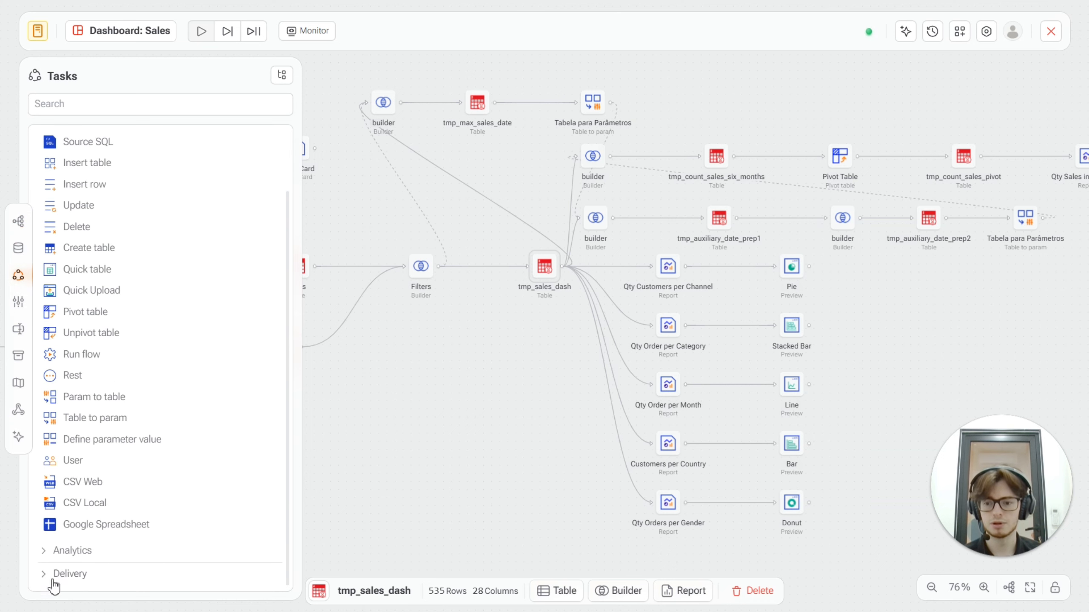
pyautogui.click(55, 577)
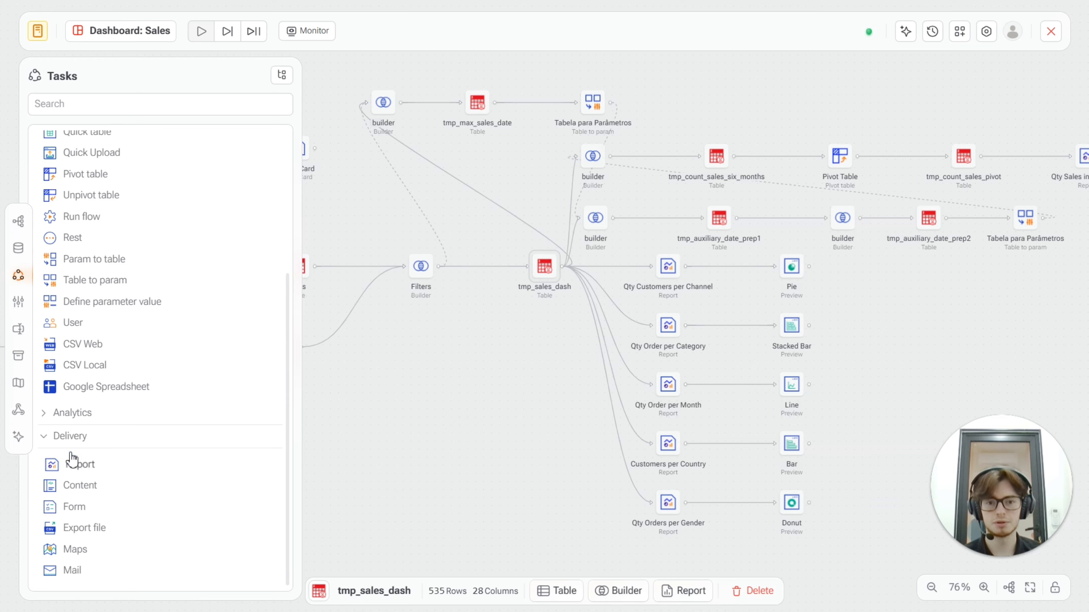
# Create a new report from the tmp_sales_dash table.
pyautogui.moveTo(450, 373); pyautogui.dragTo(440, 409)
pyautogui.rightClick(535, 310)
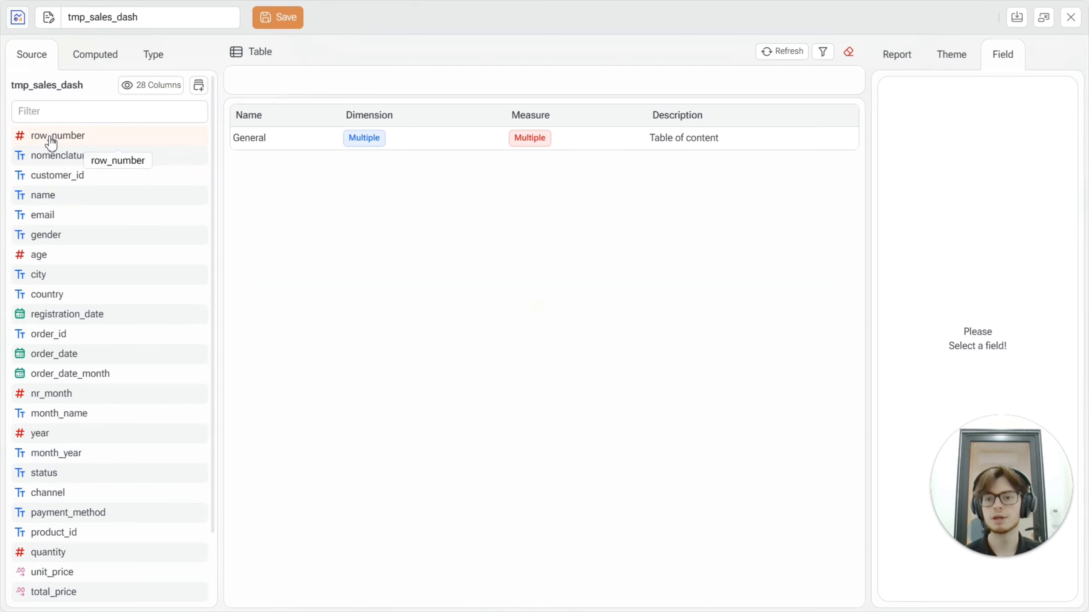
# Review the report's computed fields and the dimension and measure requirements of chart types such as Stacked Bar, Stacked Line and Bar.
pyautogui.click(86, 63)
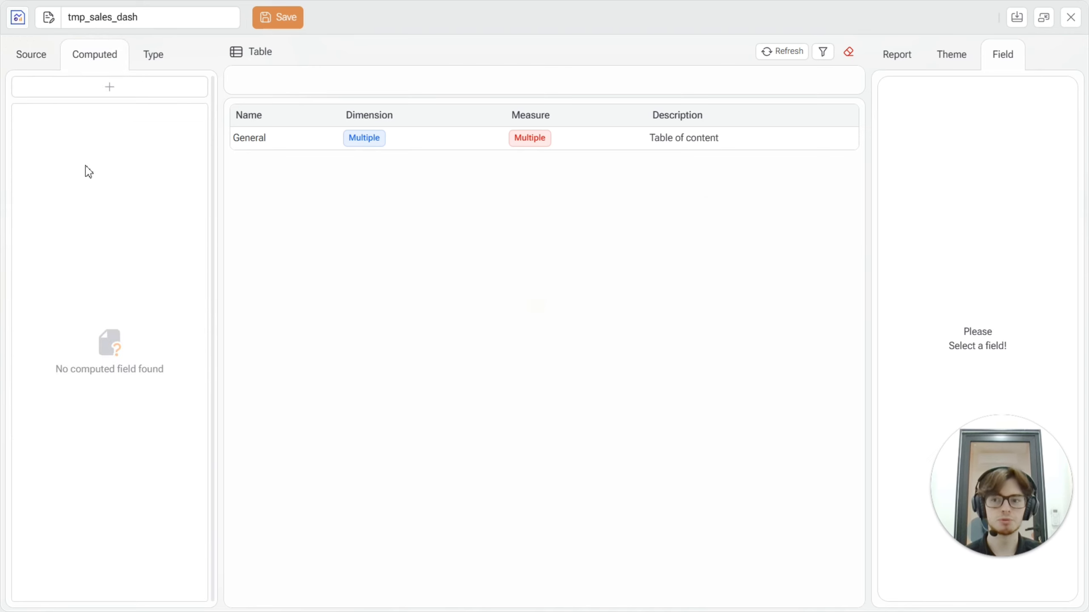
pyautogui.click(147, 64)
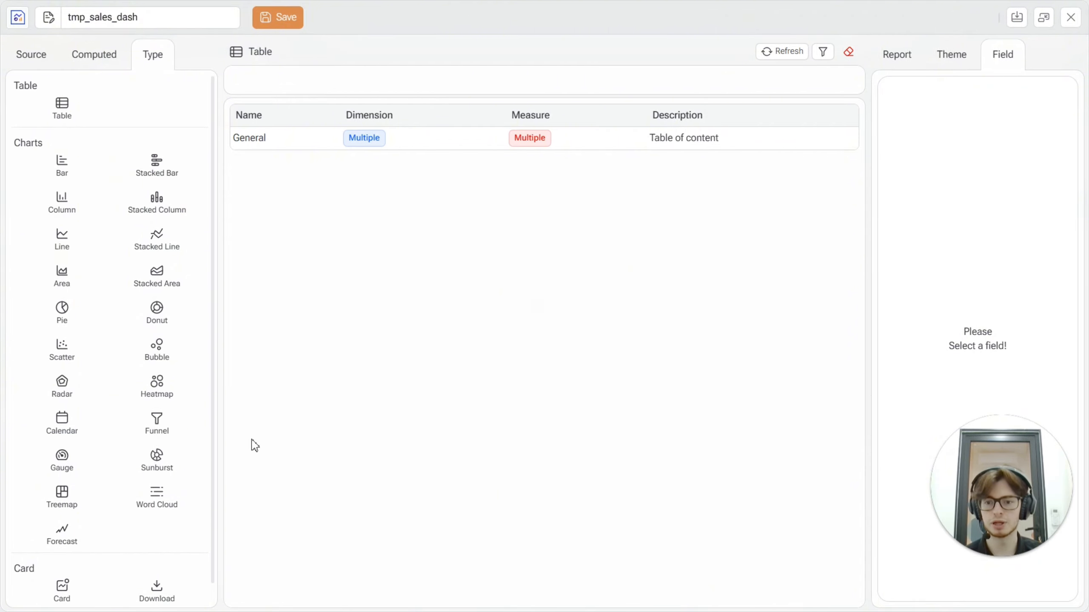
pyautogui.click(155, 168)
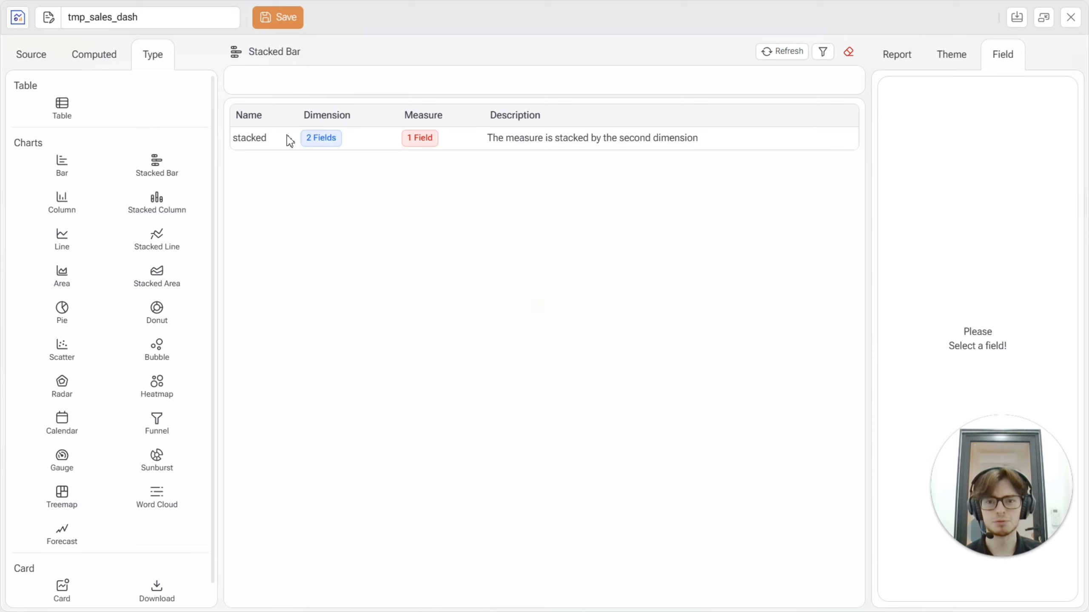
pyautogui.click(161, 240)
pyautogui.click(60, 168)
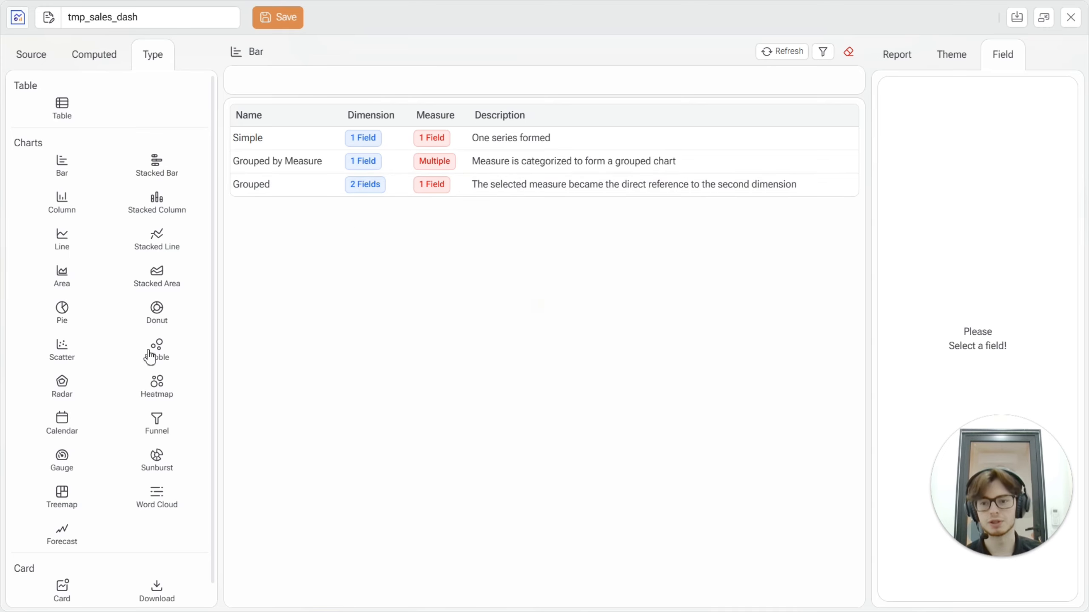
pyautogui.click(155, 377)
pyautogui.click(41, 104)
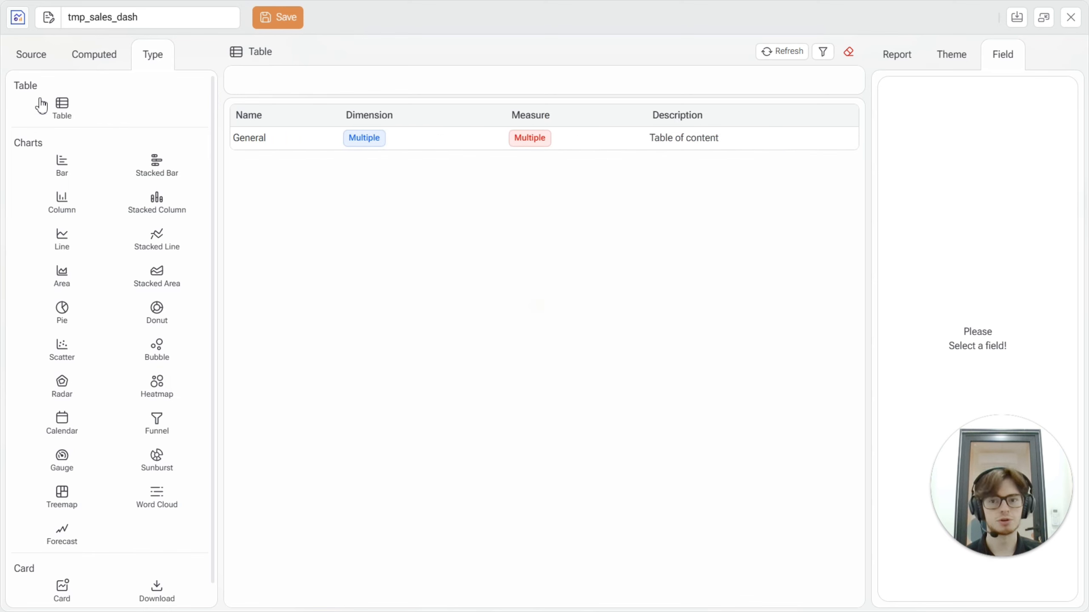
pyautogui.click(29, 59)
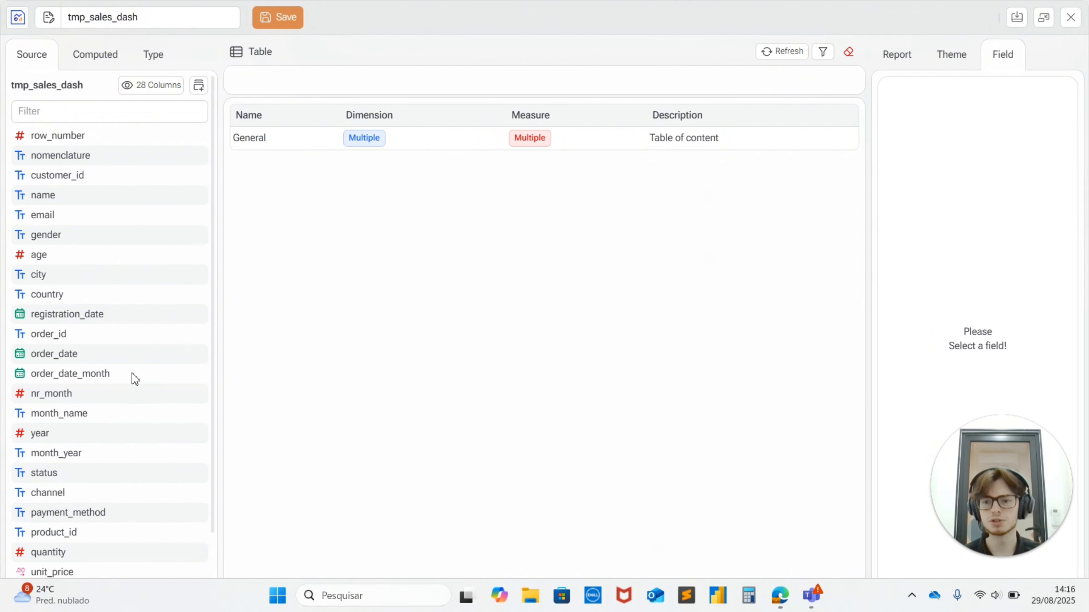
# Add order_date_month and total_price to the report as its fields.
pyautogui.moveTo(73, 379); pyautogui.dragTo(274, 75)
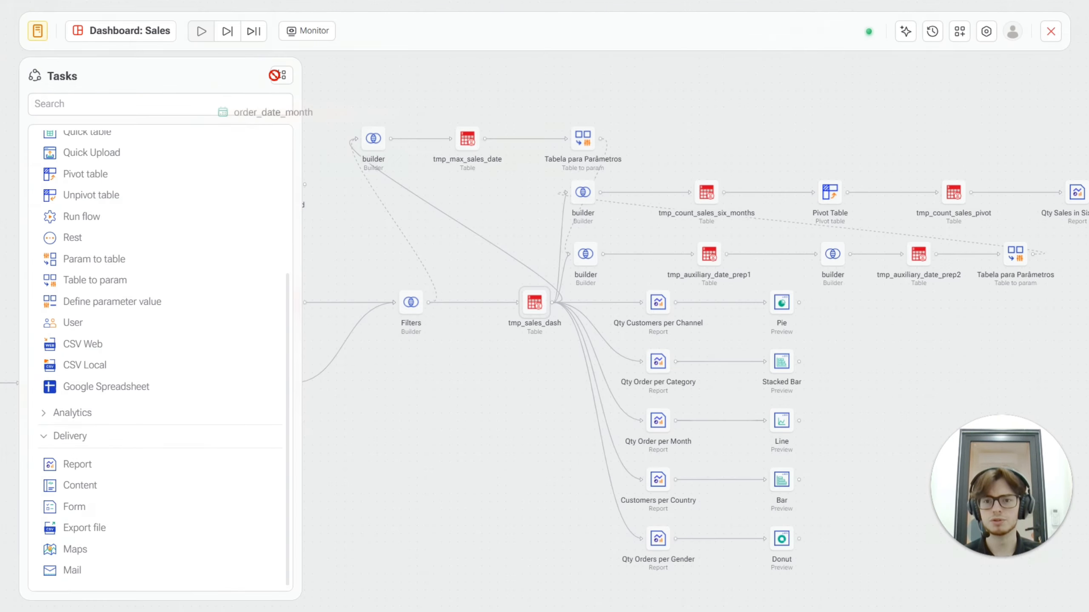
pyautogui.moveTo(307, 120); pyautogui.dragTo(312, 90)
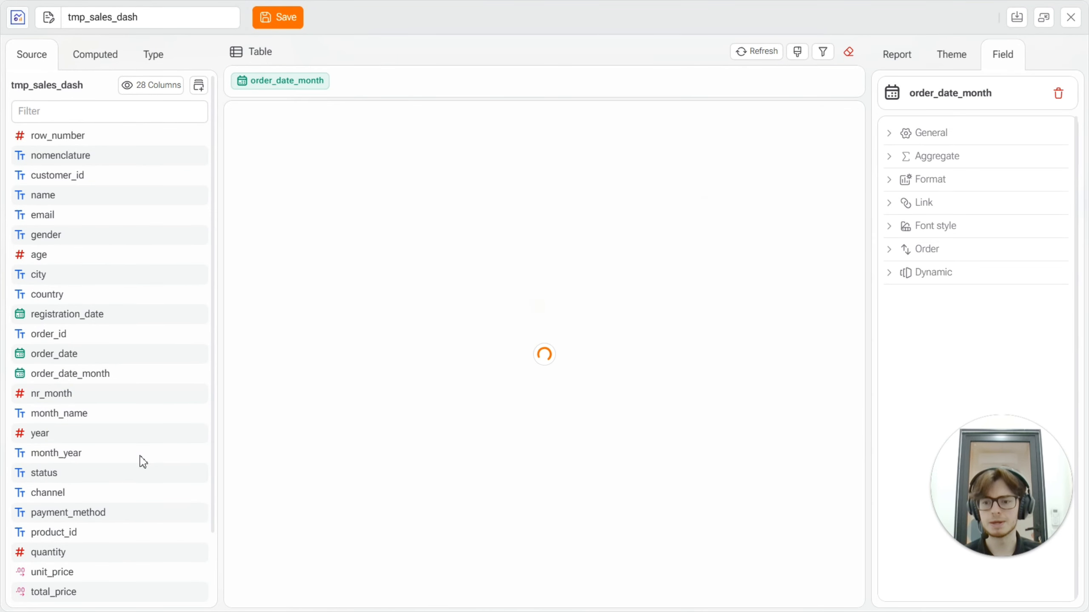
pyautogui.moveTo(52, 592); pyautogui.dragTo(401, 84)
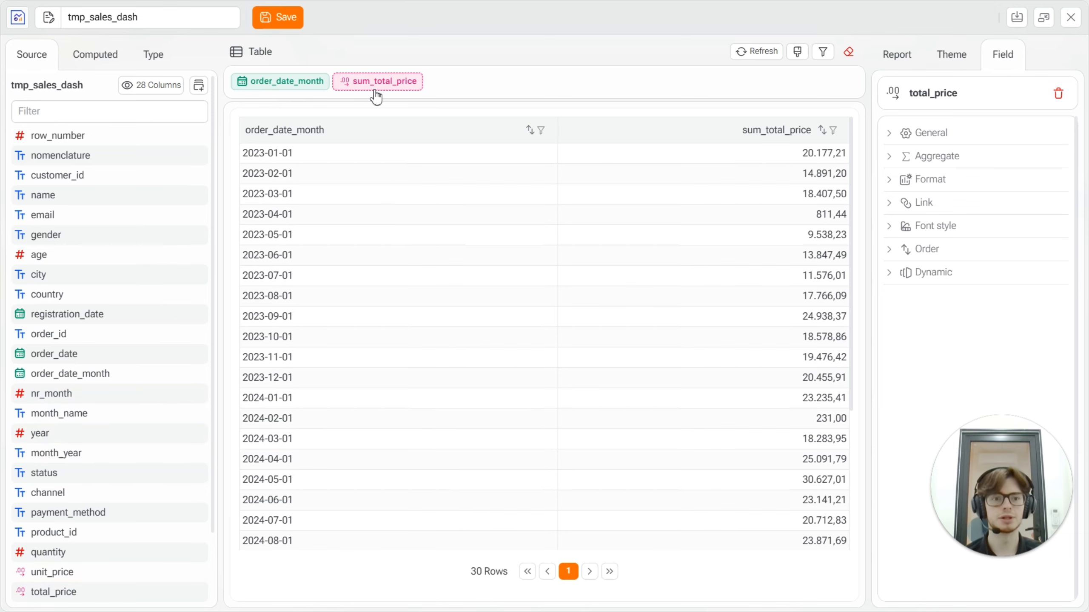
# Try the Dimension aggregation on the total_price field and return it to Sum.
pyautogui.click(895, 160)
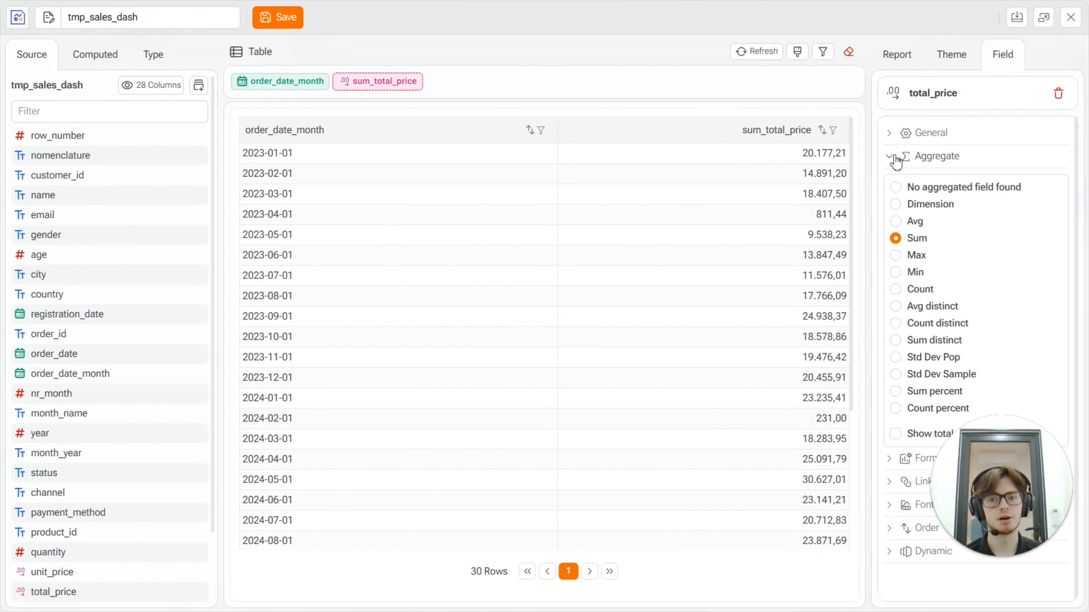
pyautogui.click(896, 205)
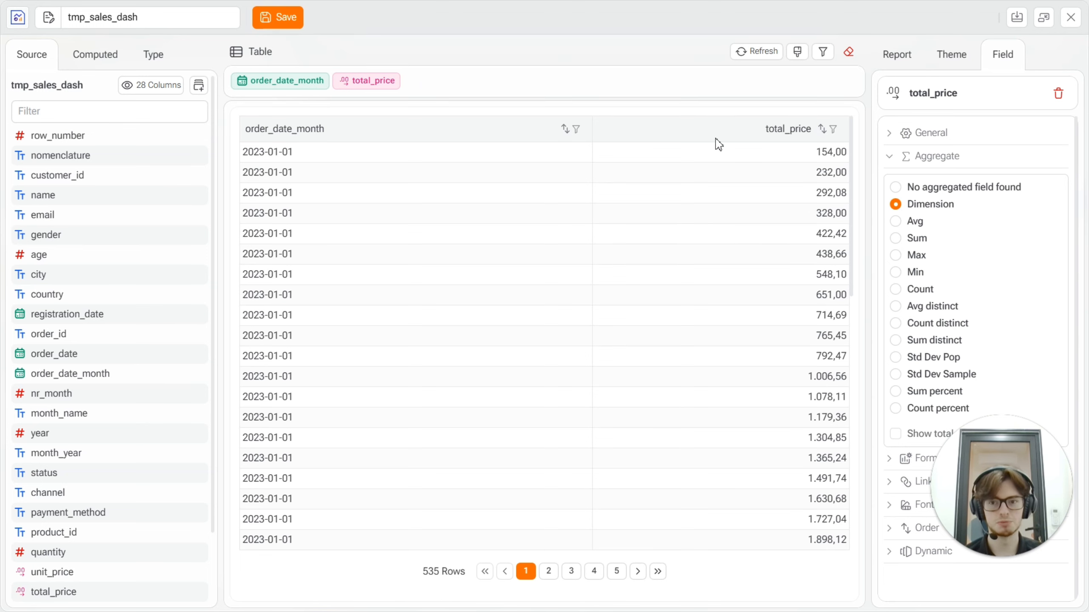
pyautogui.click(896, 239)
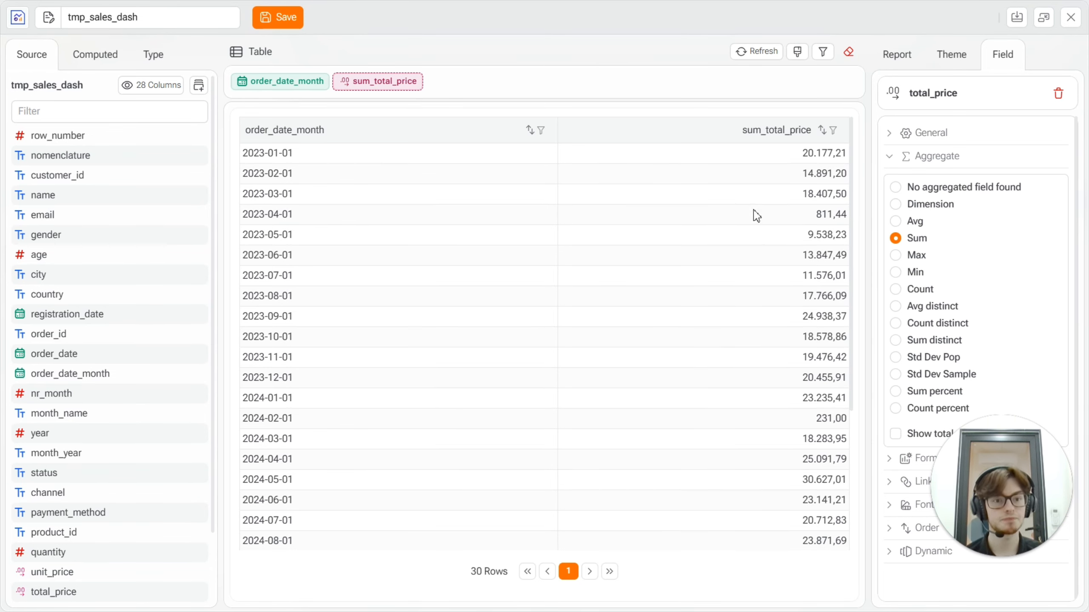
pyautogui.click(896, 157)
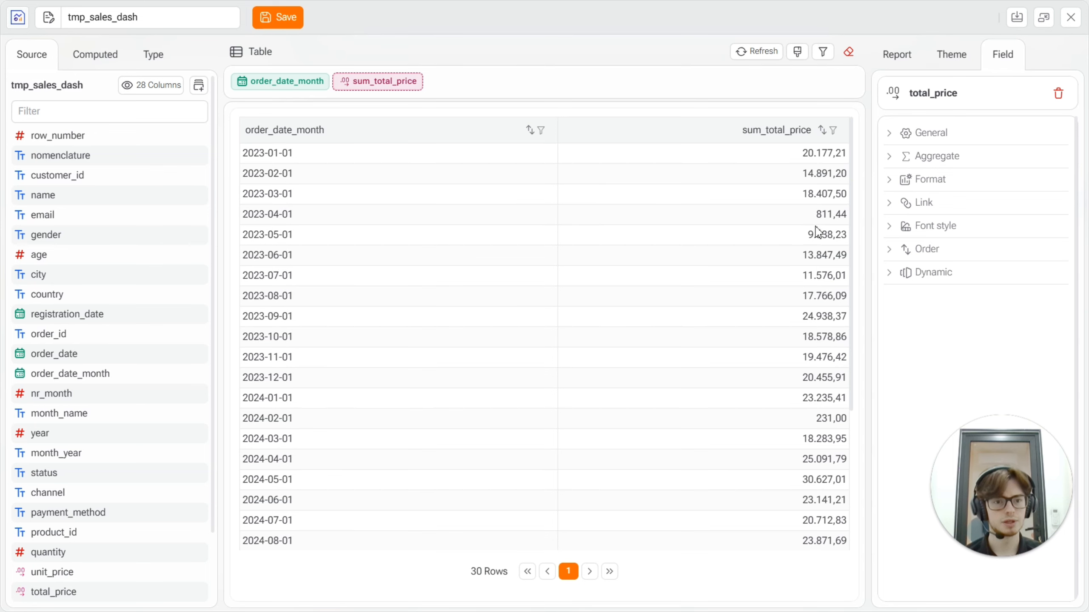
# Set the number separators of the total_price field to the 1,000.00 format.
pyautogui.click(901, 180)
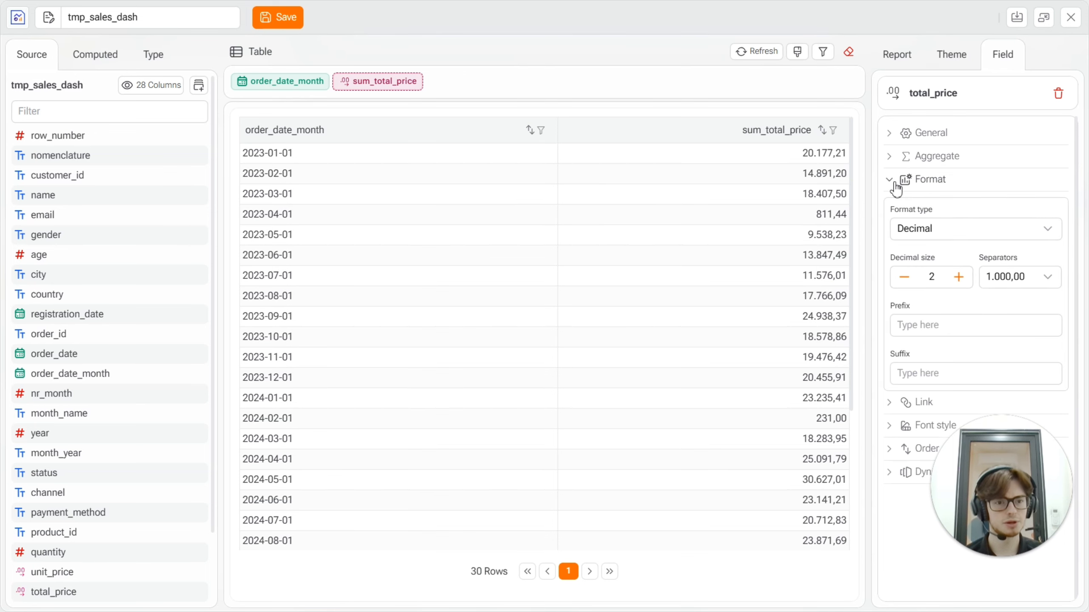
pyautogui.click(1037, 279)
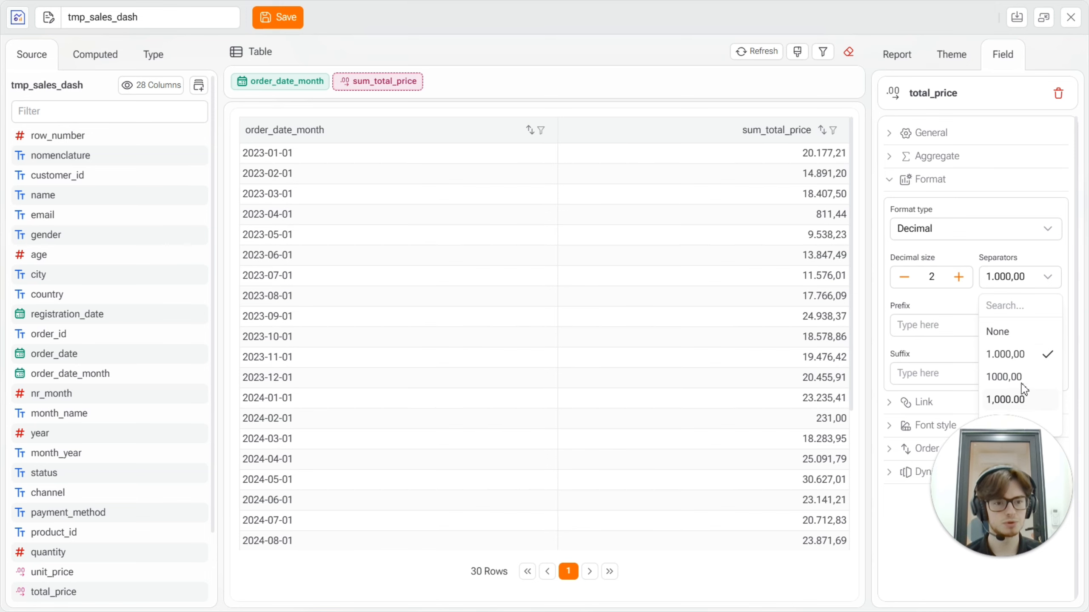
pyautogui.click(1021, 401)
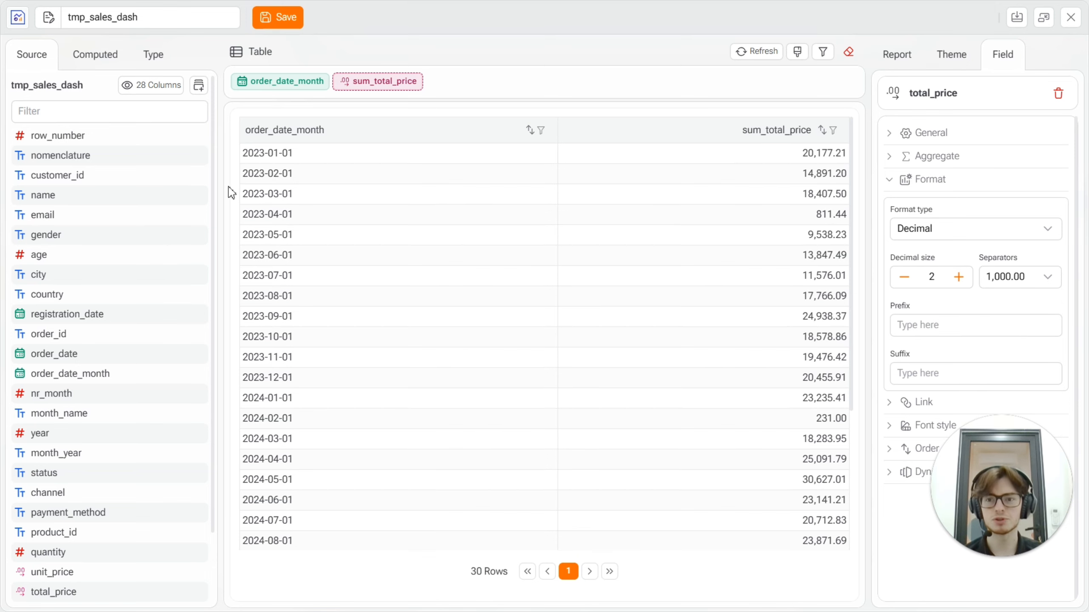
# Preview the report as a Bar chart and change its type to Line.
pyautogui.click(150, 66)
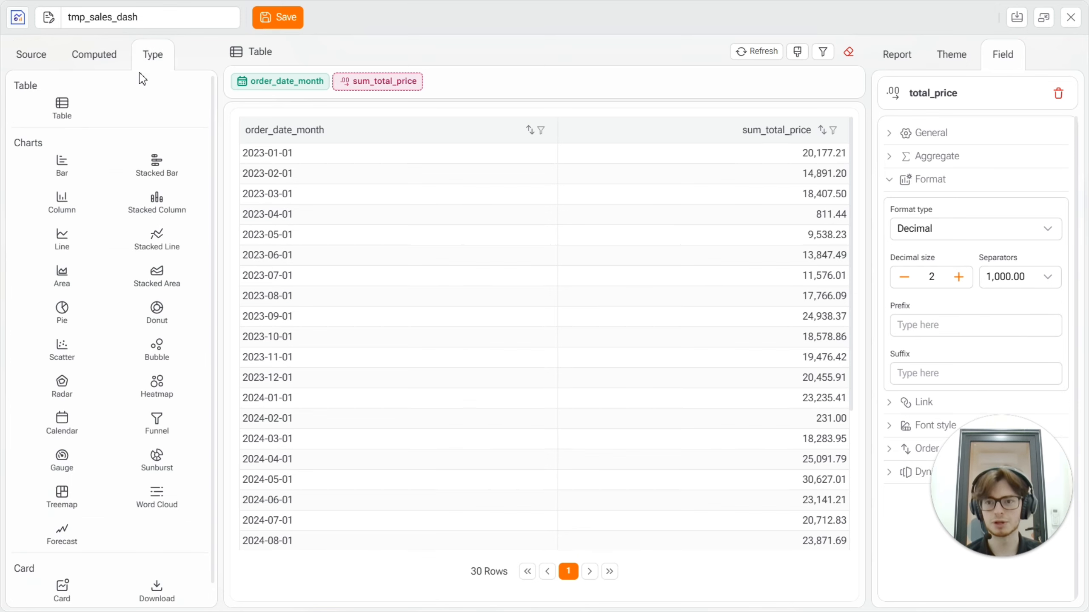
pyautogui.click(60, 174)
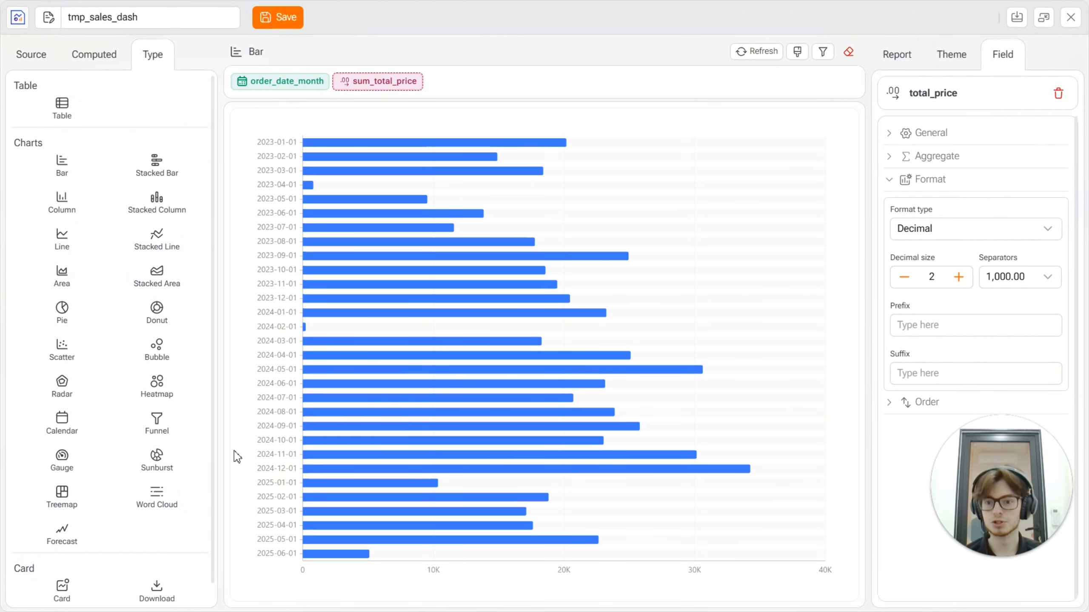
pyautogui.click(60, 251)
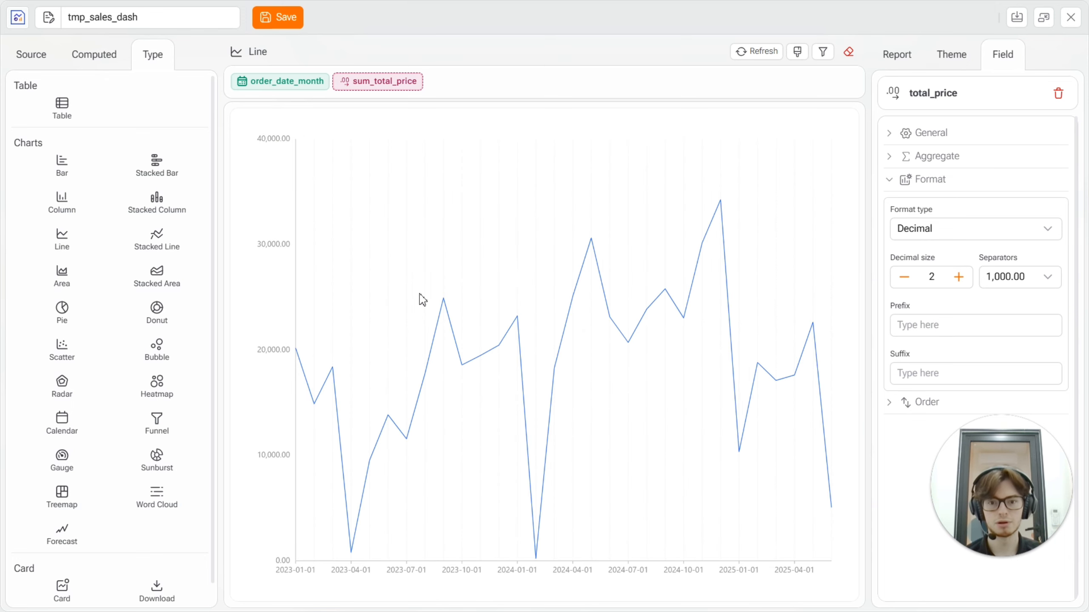
# Compare the general report settings of the Line chart with those of the Bar type, and return to Line.
pyautogui.click(898, 54)
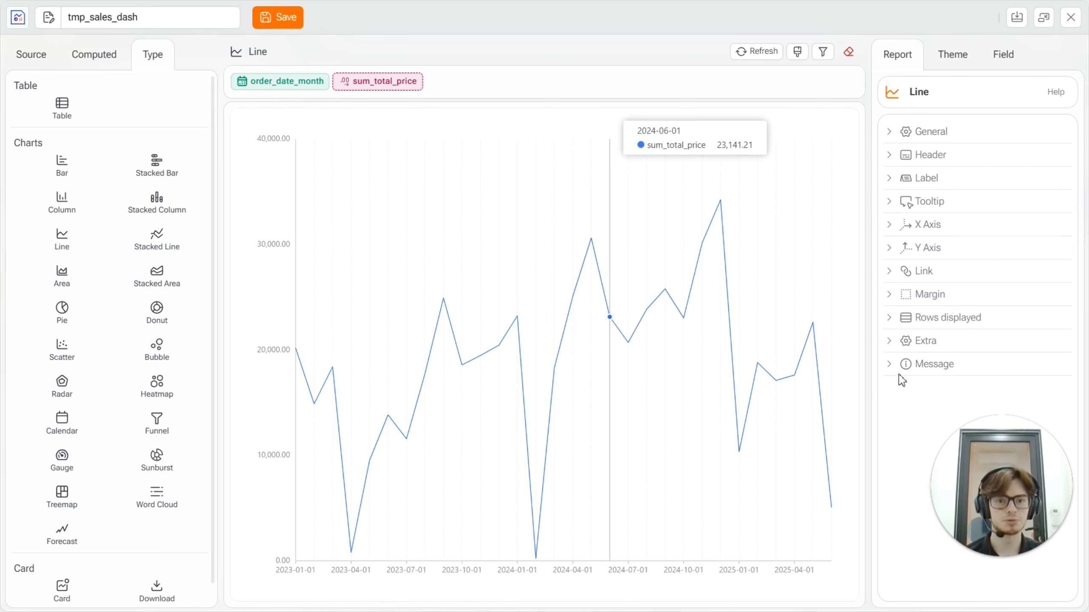
pyautogui.click(892, 136)
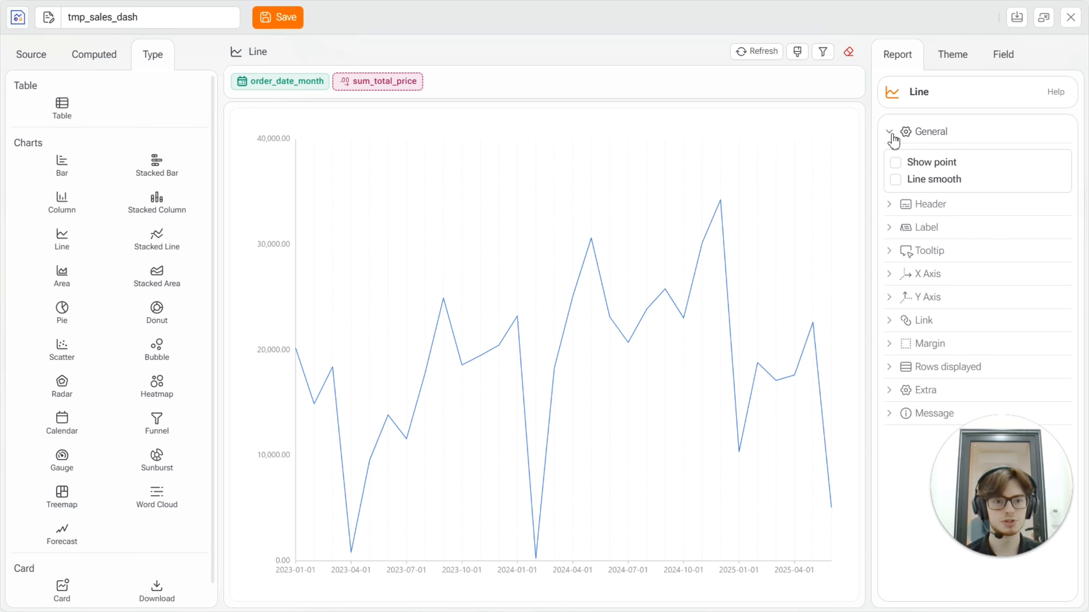
pyautogui.click(72, 171)
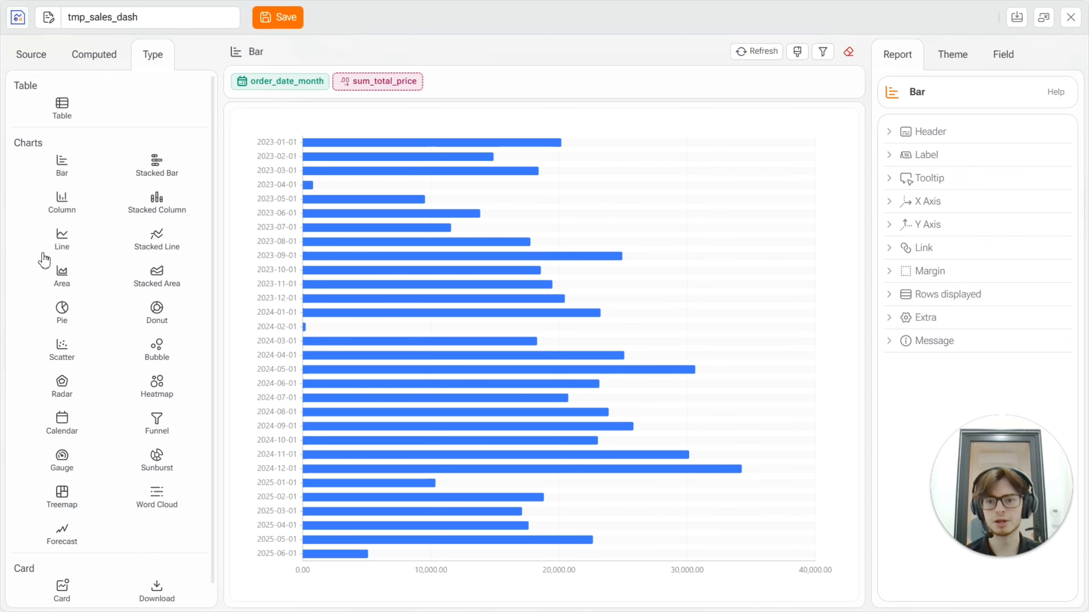
pyautogui.click(59, 242)
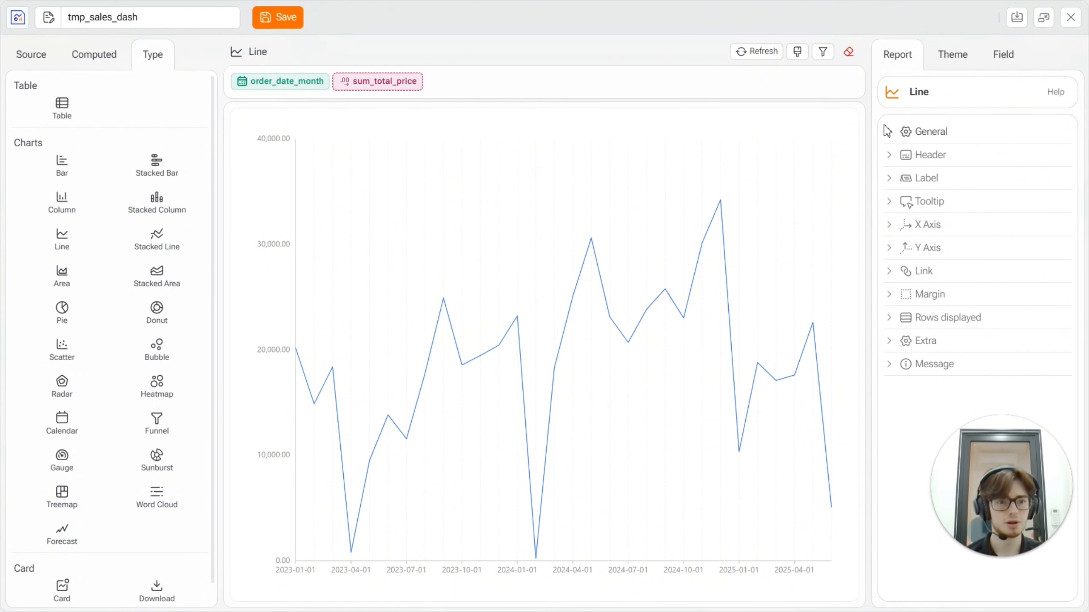
# Show the points on the line chart and try the smooth line option, leaving smoothing off.
pyautogui.click(903, 136)
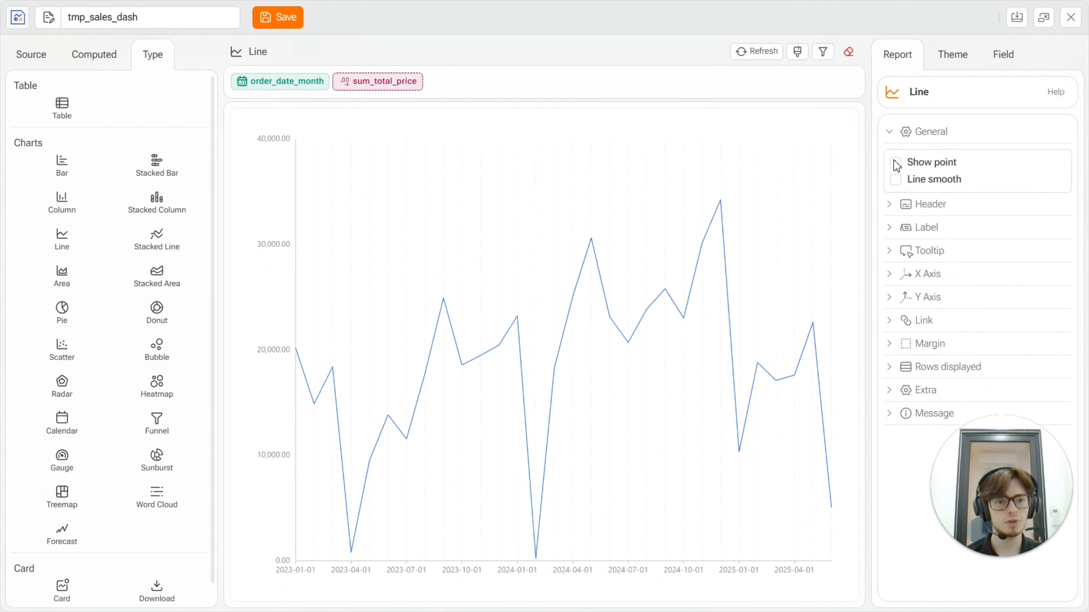
pyautogui.click(895, 163)
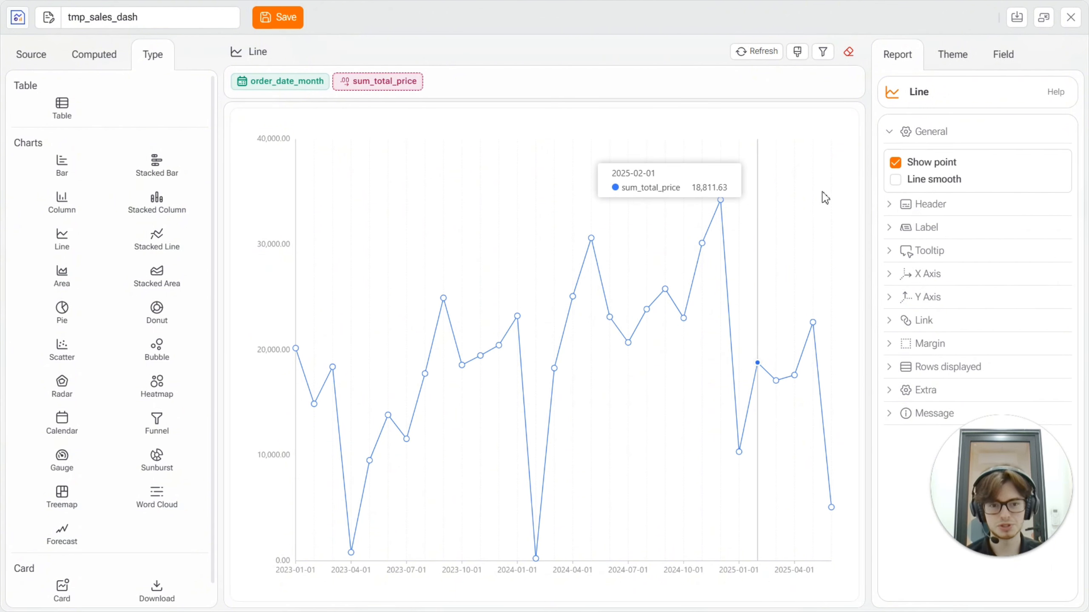
pyautogui.click(896, 181)
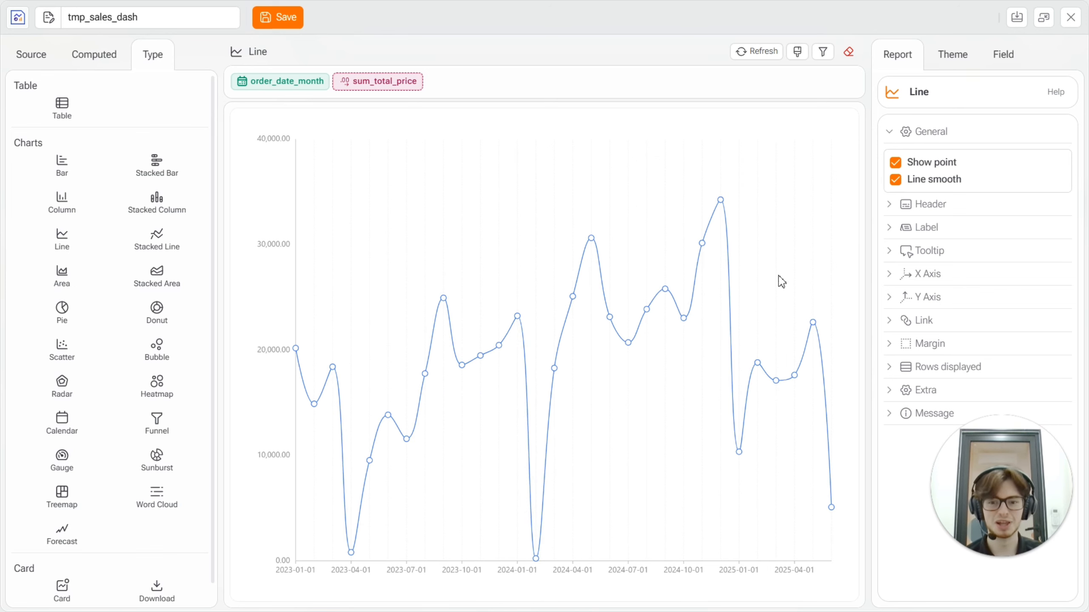
pyautogui.click(896, 181)
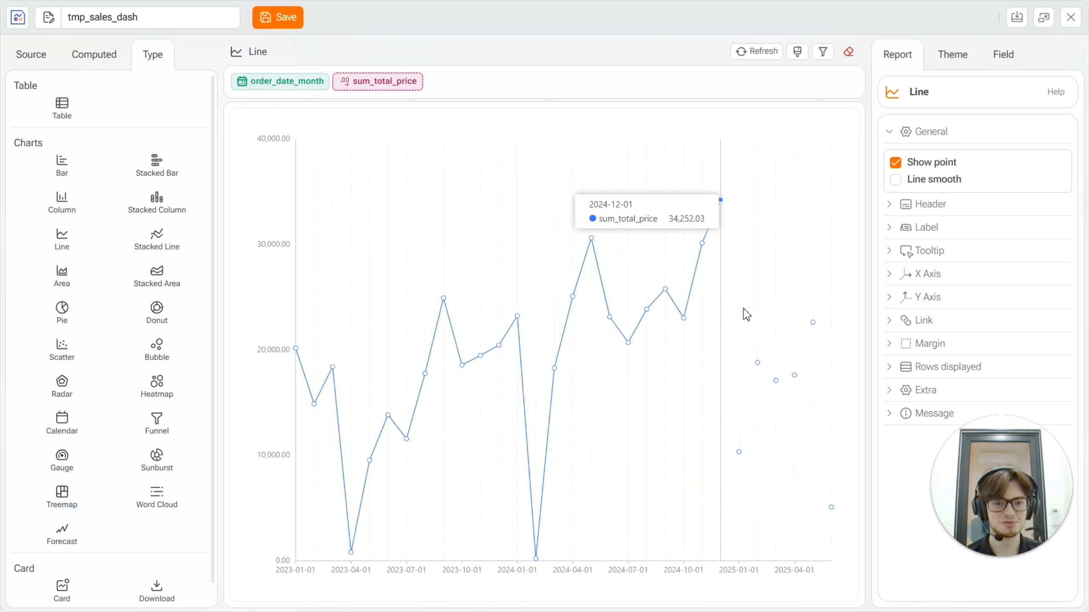
# Give the chart the header title "Sales per Month" and show the header.
pyautogui.click(894, 209)
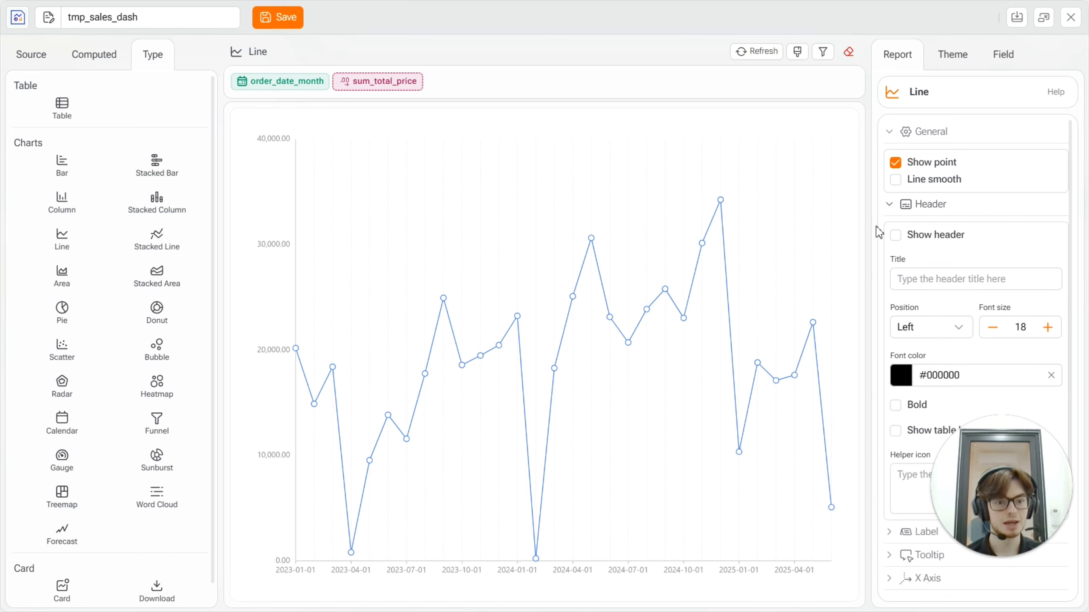
pyautogui.click(918, 281)
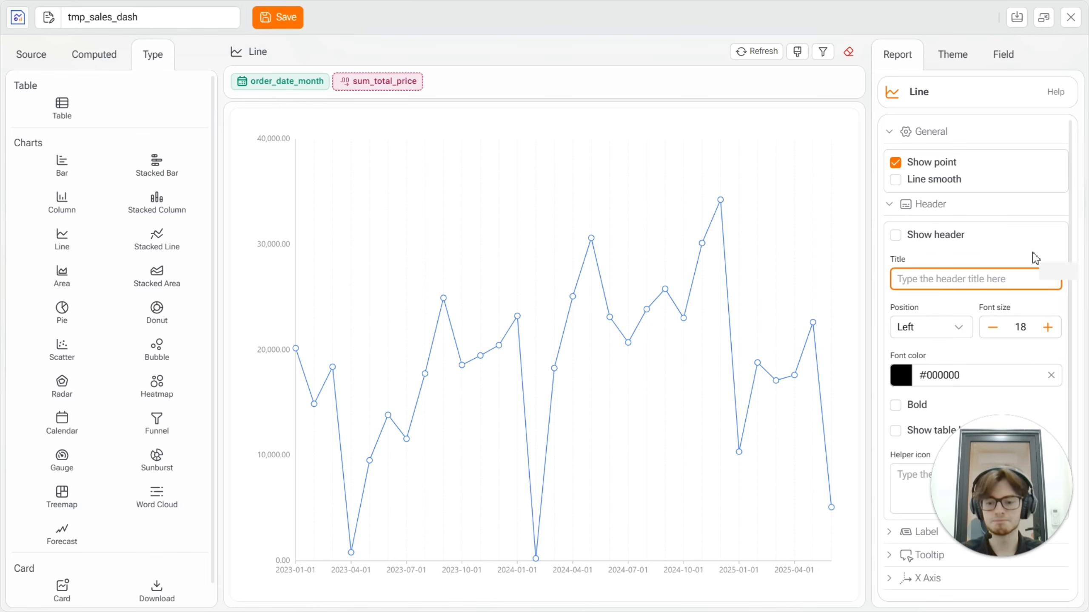
pyautogui.write('Sal')
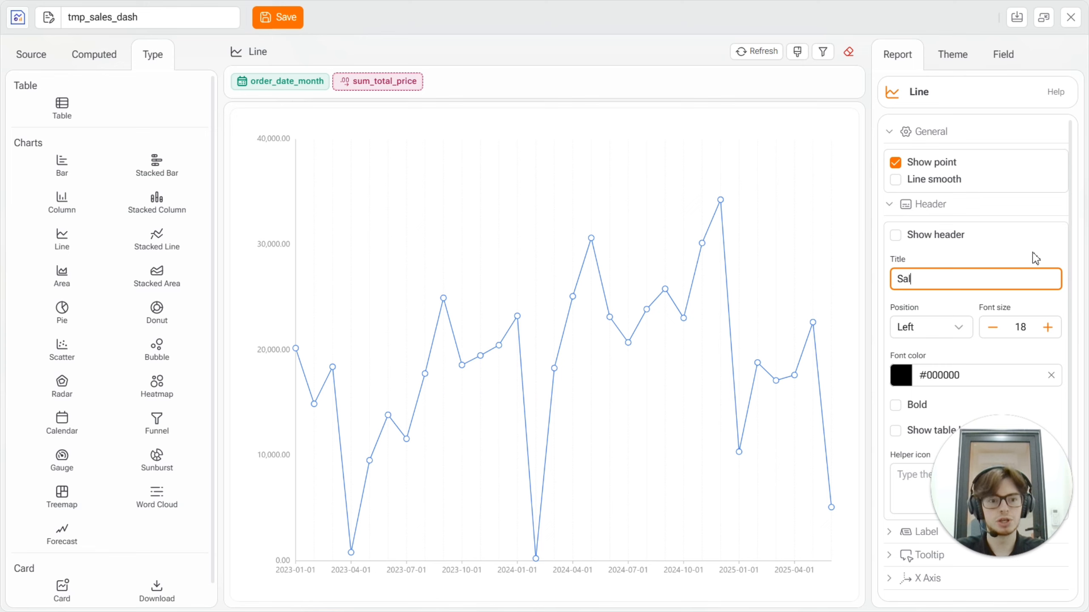
pyautogui.write('es per Month')
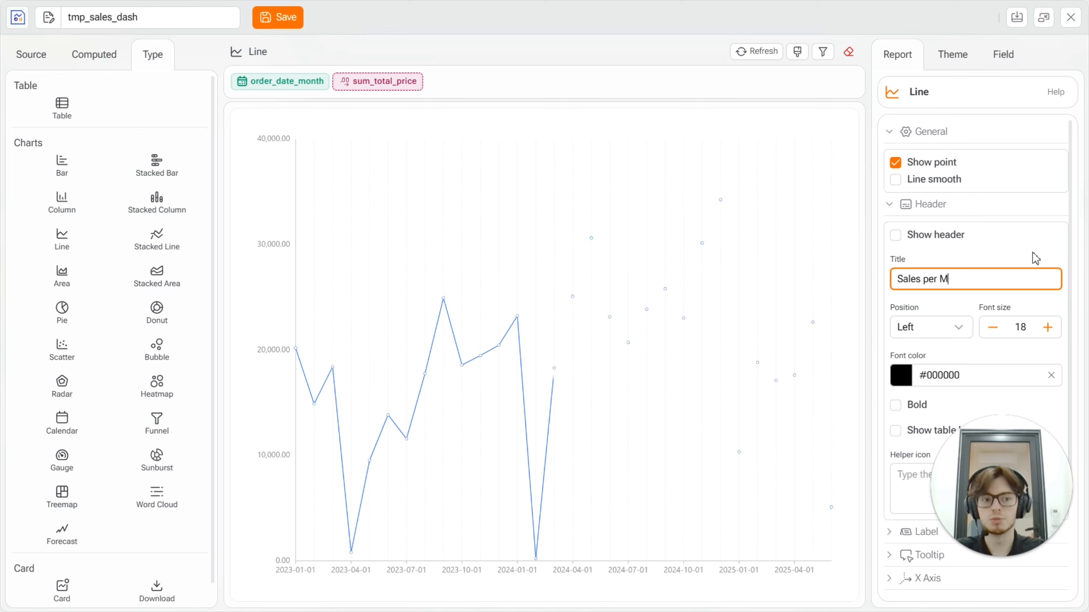
pyautogui.click(897, 239)
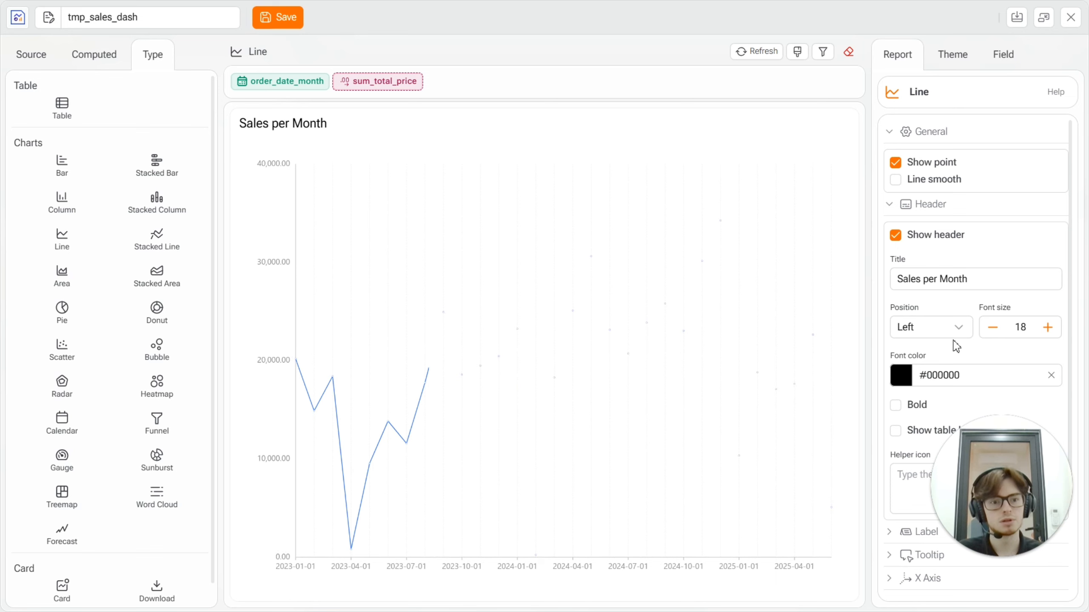
# Set the chart header's font size to 19 and make the title bold.
pyautogui.click(1047, 328)
pyautogui.click(1047, 327)
pyautogui.click(1047, 327)
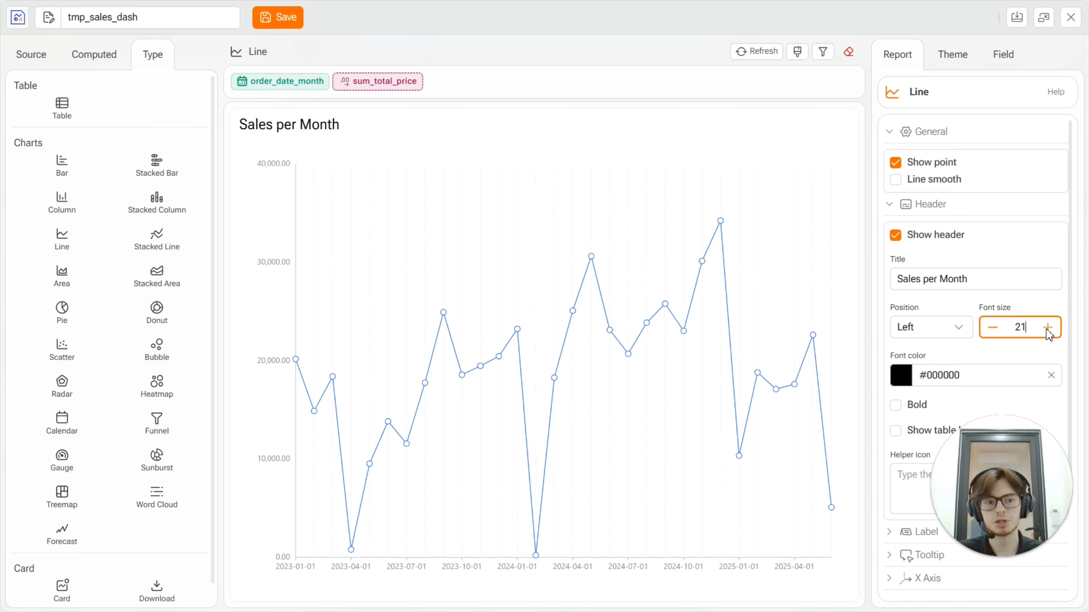
pyautogui.click(992, 329)
pyautogui.click(991, 329)
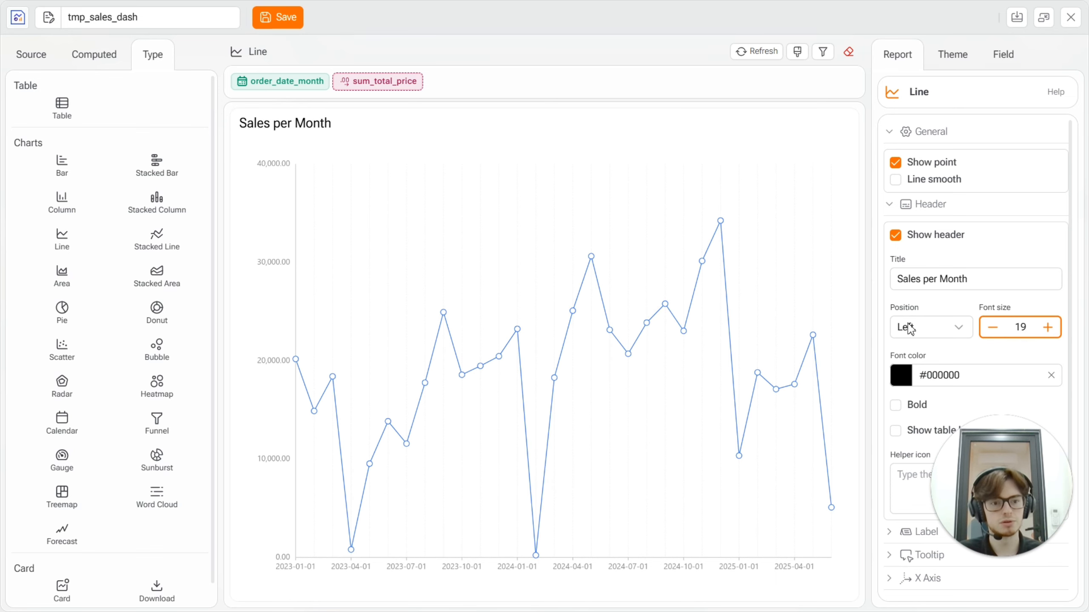
pyautogui.click(939, 331)
pyautogui.scroll(-2, 955, 305)
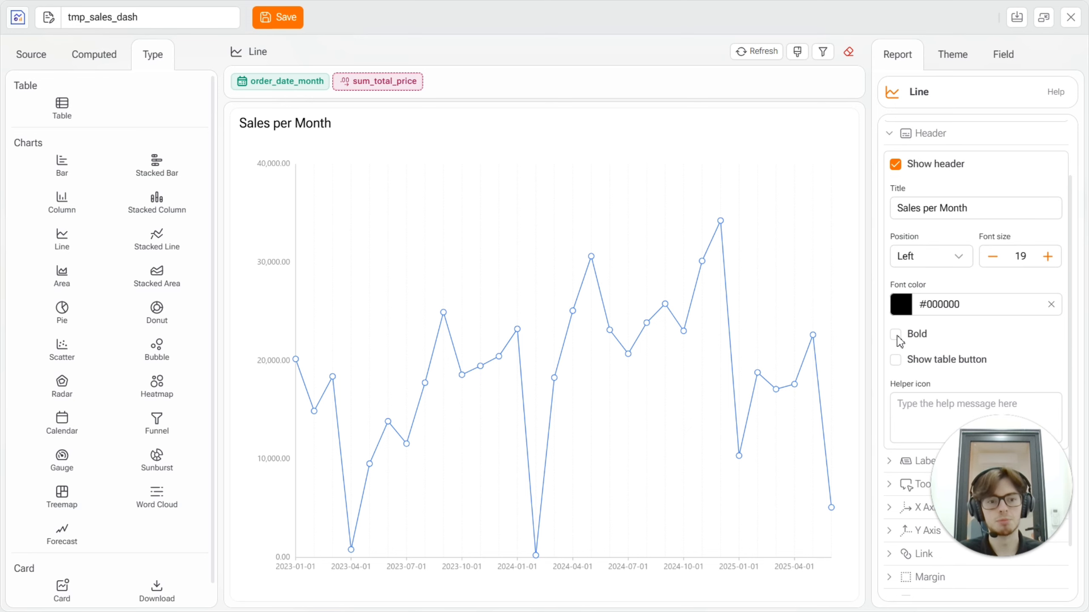
pyautogui.click(895, 335)
# Try the header's table button by switching the chart to its table view and back, and remove the button.
pyautogui.click(895, 361)
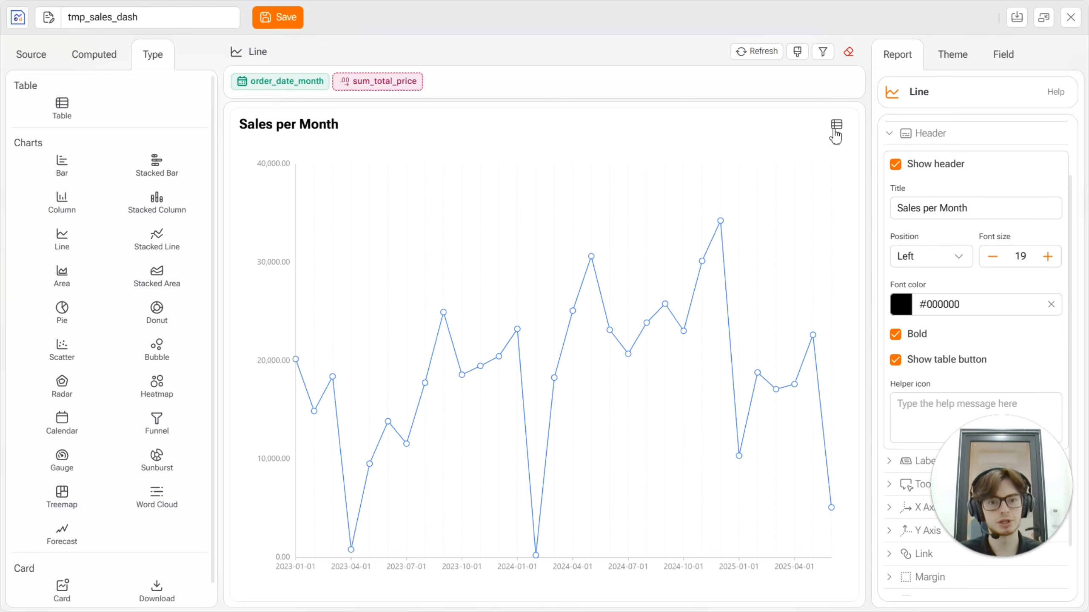
pyautogui.click(835, 128)
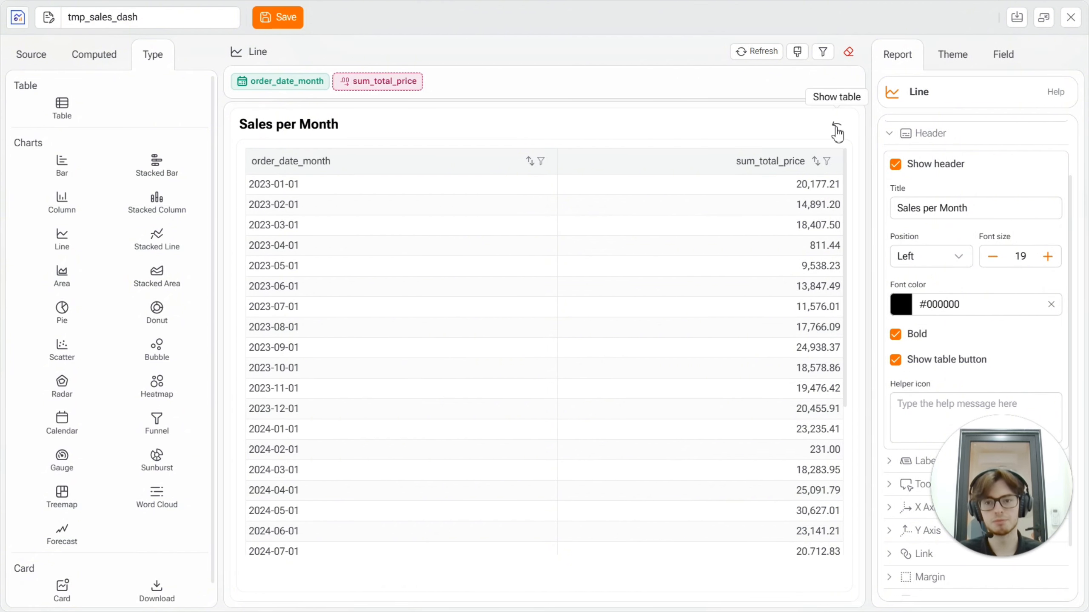
pyautogui.click(837, 134)
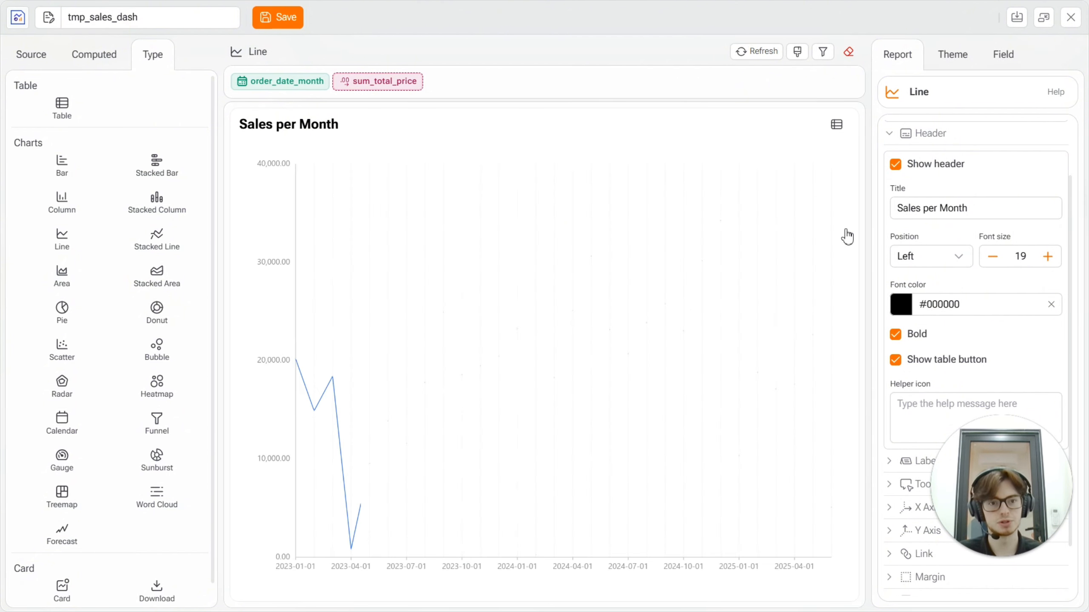
pyautogui.click(895, 359)
# Try the help message "cool graph" on the header's helper icon, view it on the chart, and clear the message.
pyautogui.click(938, 404)
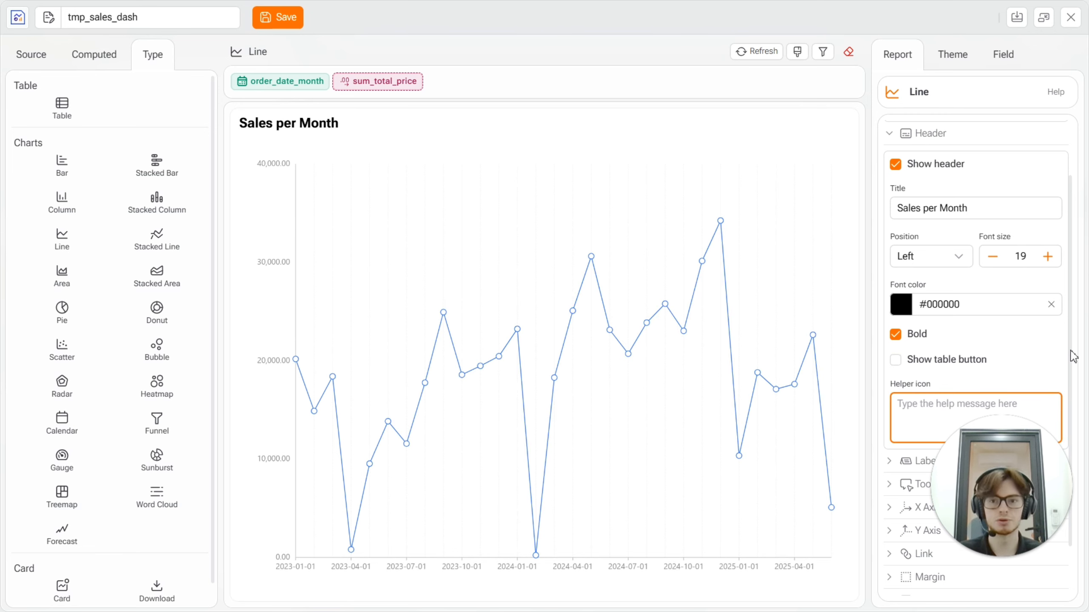
pyautogui.write('c')
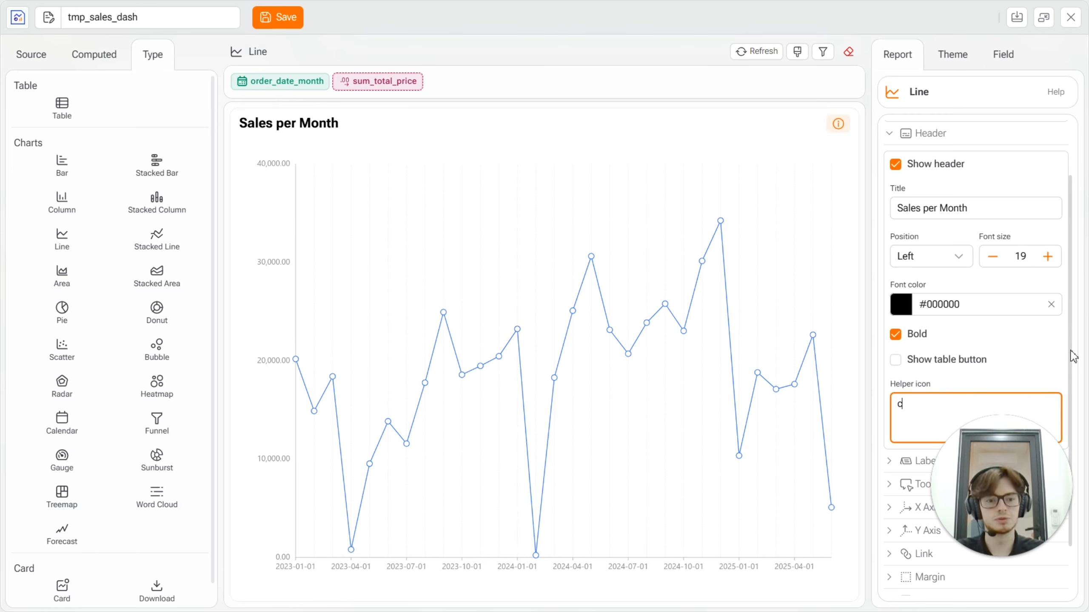
pyautogui.write('ool graph')
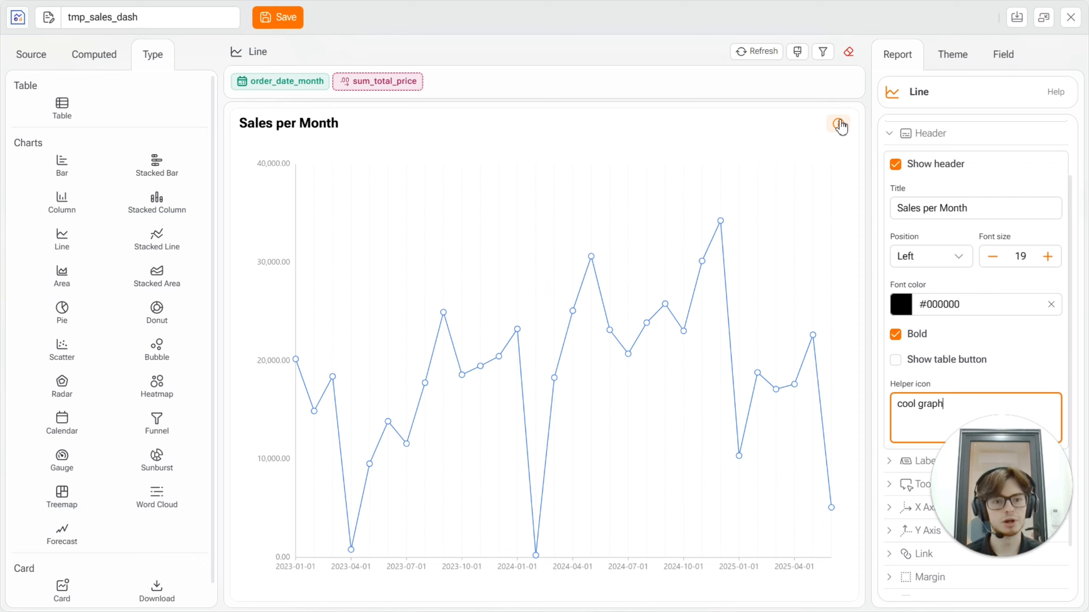
pyautogui.click(838, 123)
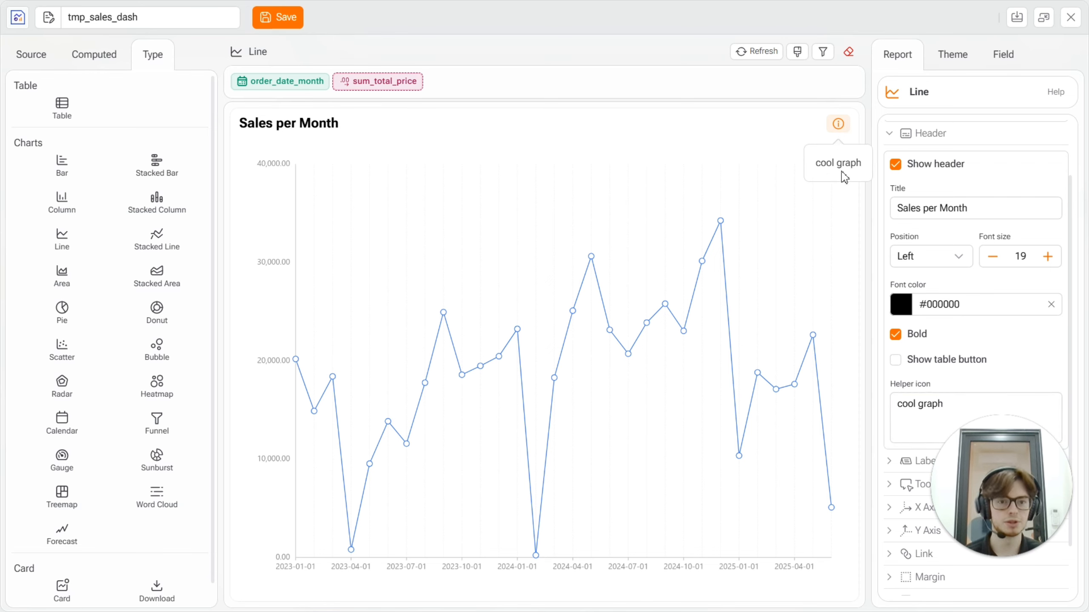
pyautogui.moveTo(853, 167); pyautogui.dragTo(863, 170)
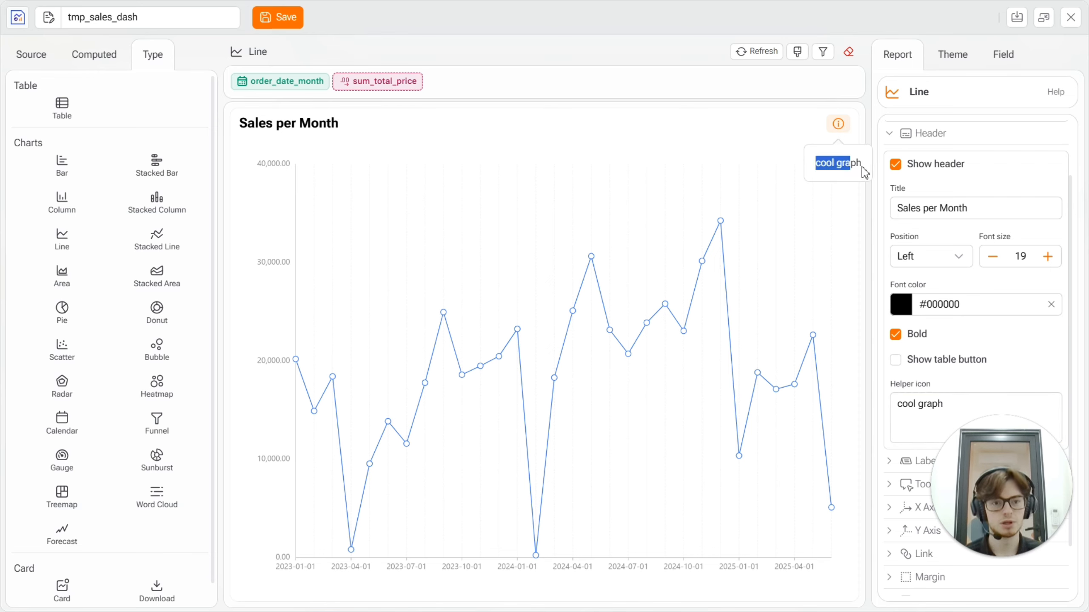
pyautogui.click(860, 162)
pyautogui.click(952, 402)
pyautogui.moveTo(954, 404); pyautogui.dragTo(875, 401)
pyautogui.press('BackSpace')
# Try value labels with compact numbers on the chart and disable the labels again.
pyautogui.scroll(-2, 930, 377)
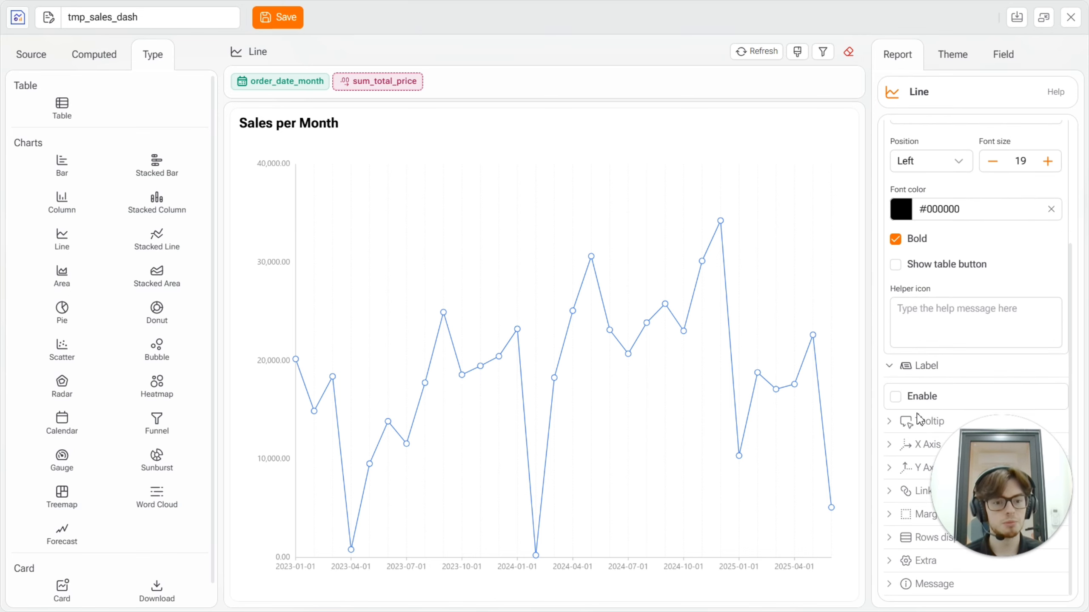
pyautogui.click(896, 397)
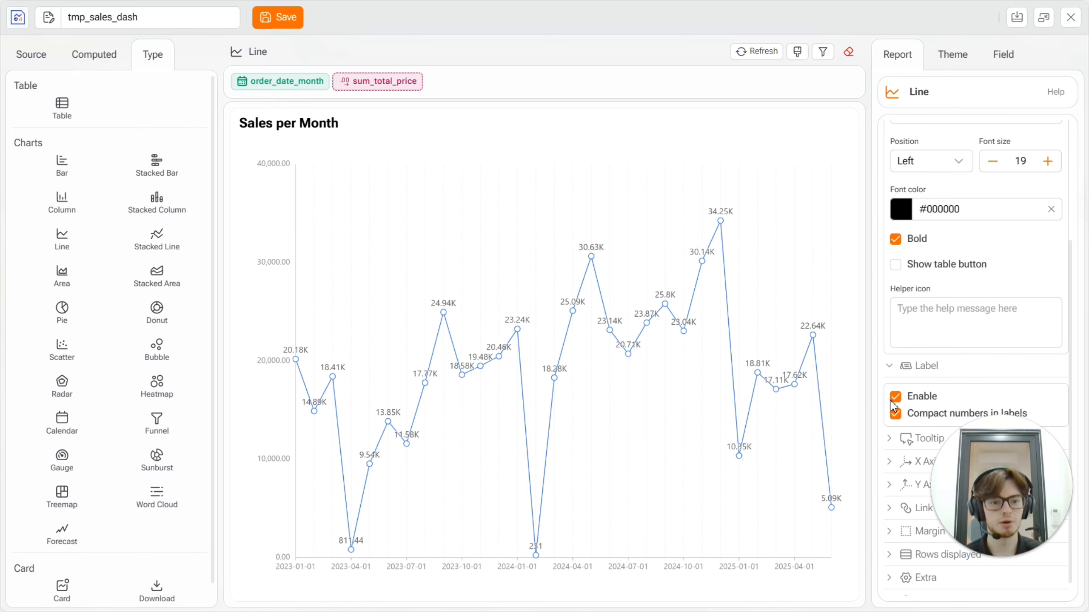
pyautogui.moveTo(724, 205)
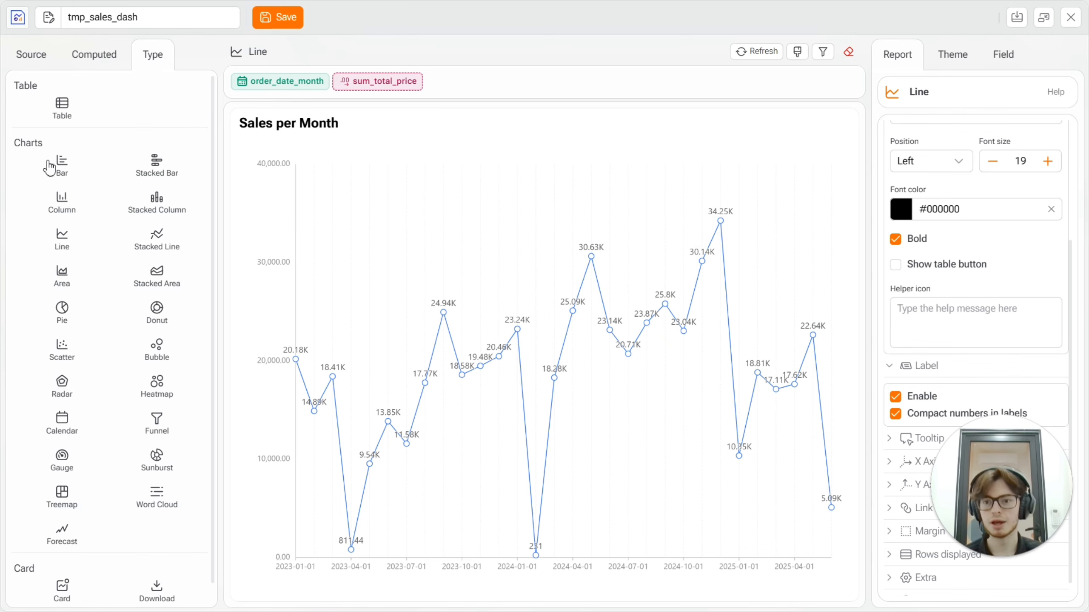
pyautogui.moveTo(724, 231)
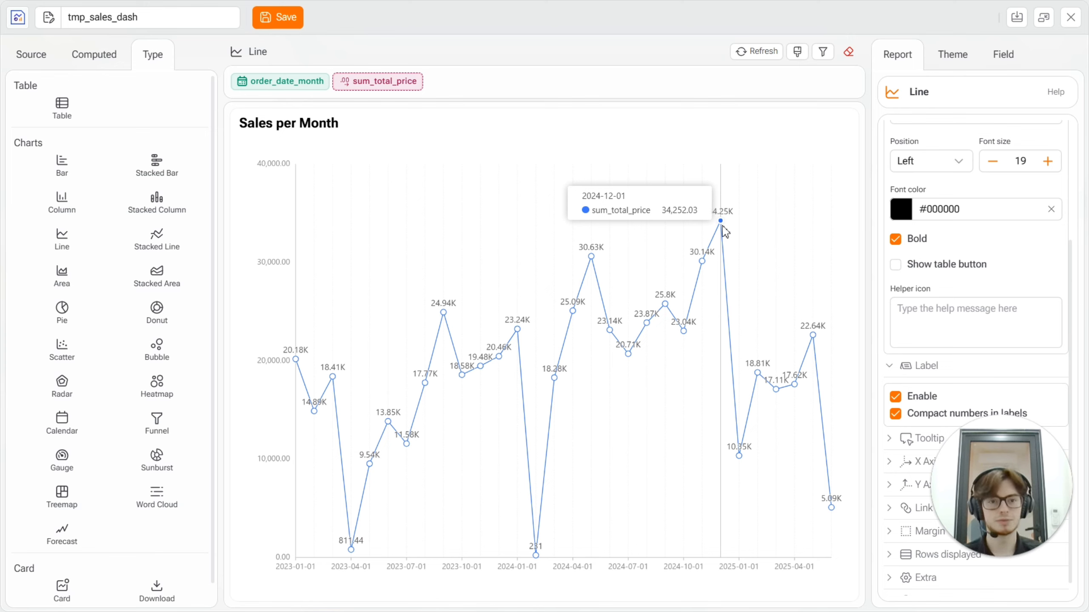
pyautogui.click(895, 397)
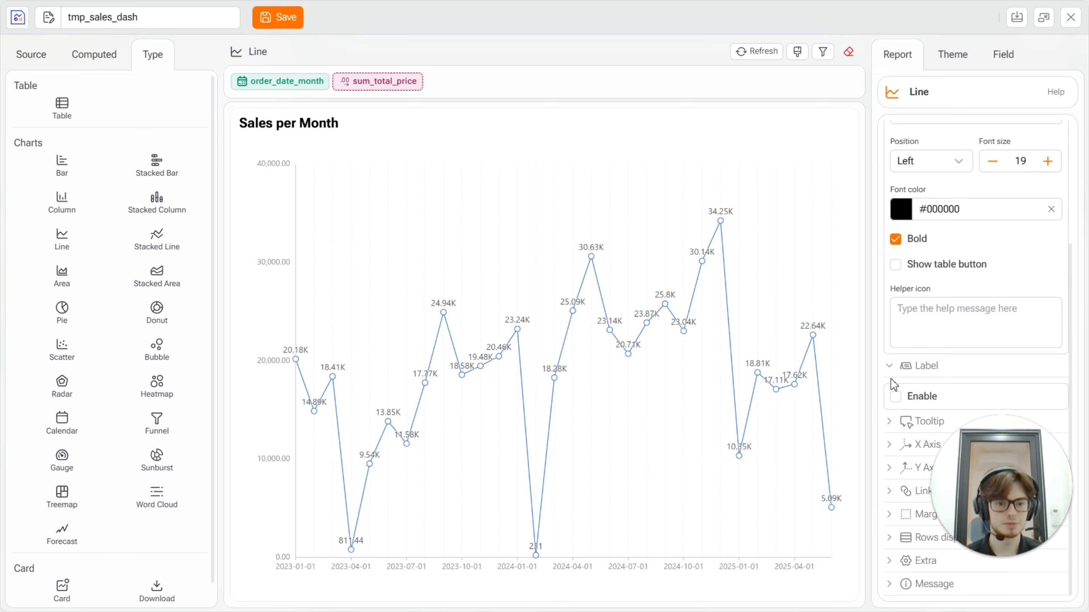
pyautogui.click(892, 365)
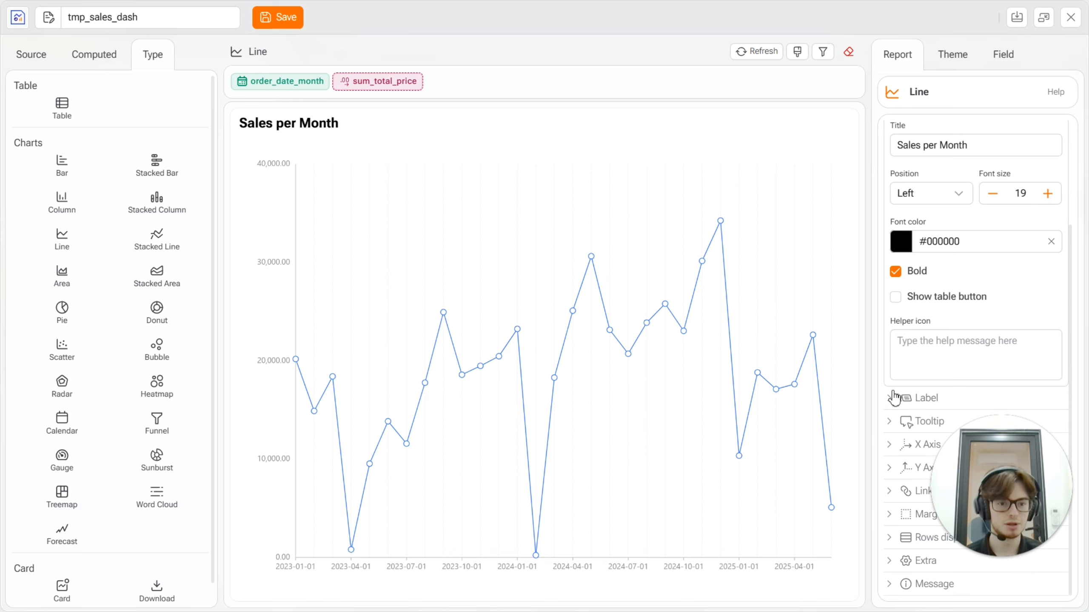
# Examine the chart's tooltip options, including the hiding of null and zero values, font size and color.
pyautogui.click(894, 424)
pyautogui.scroll(-3, 935, 413)
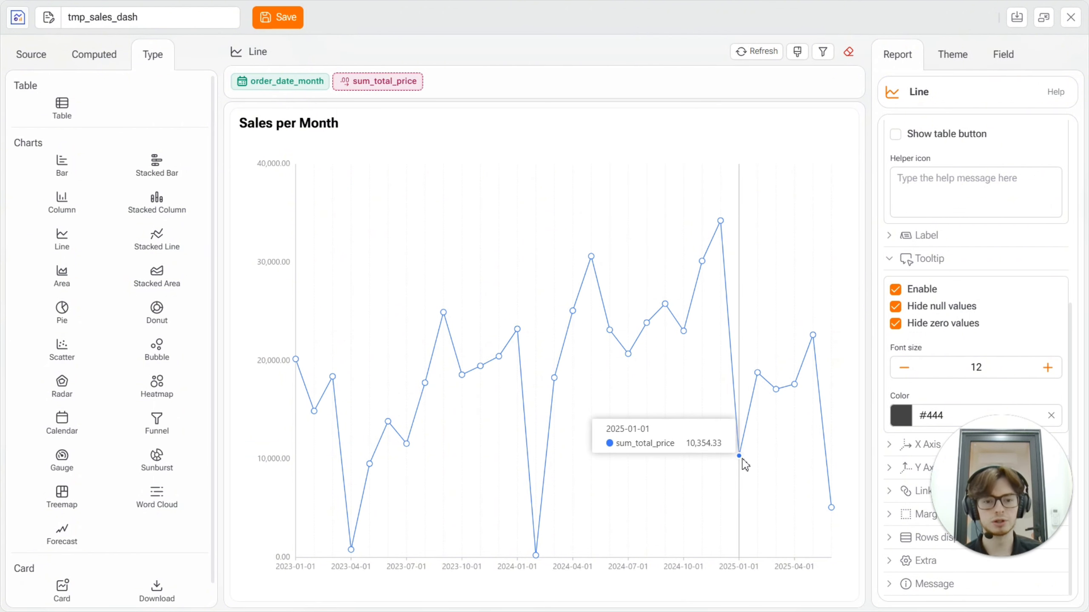
pyautogui.click(896, 291)
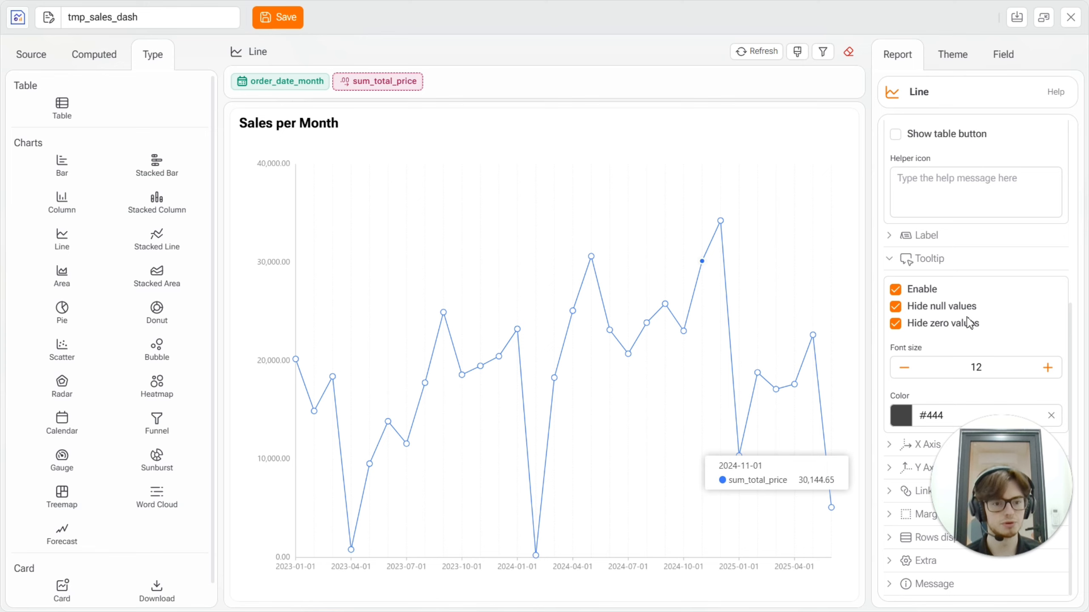
pyautogui.click(890, 262)
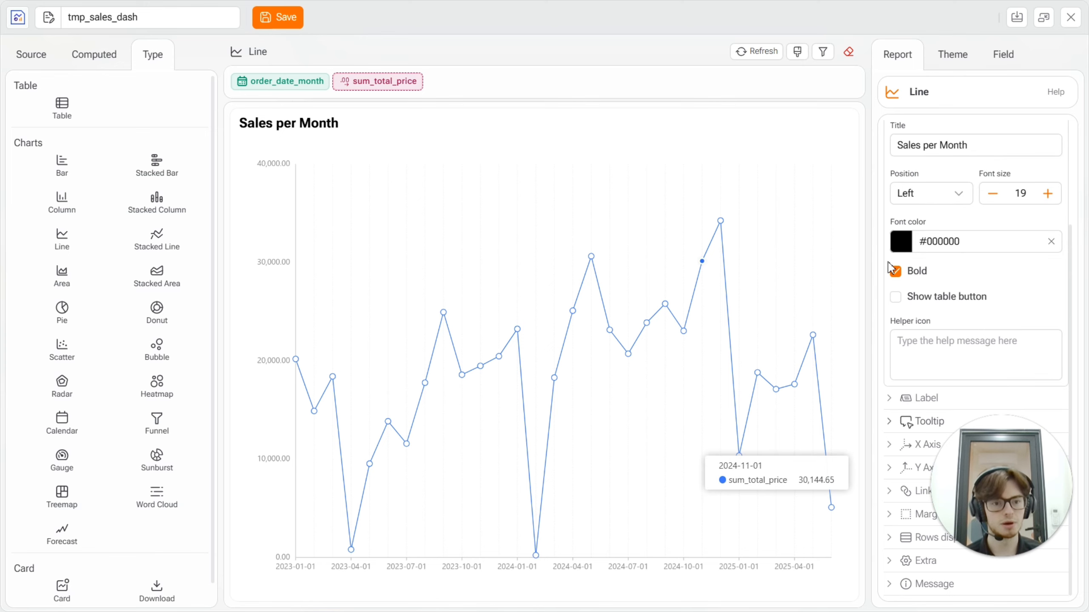
# Enable the slider on the chart's X axis.
pyautogui.click(889, 451)
pyautogui.scroll(-3, 931, 389)
pyautogui.scroll(-3, 936, 400)
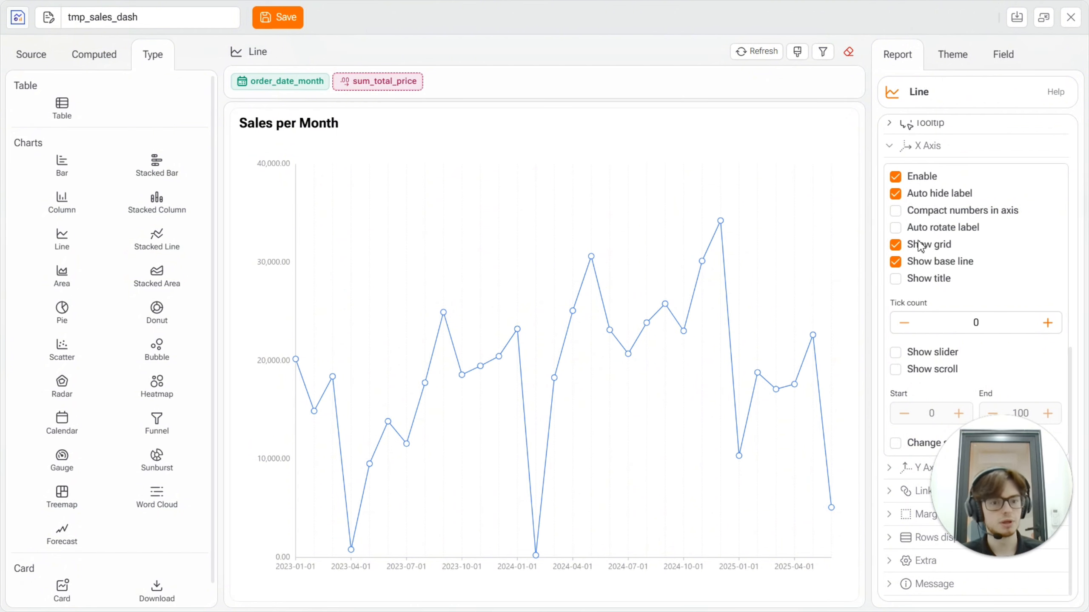
pyautogui.click(896, 354)
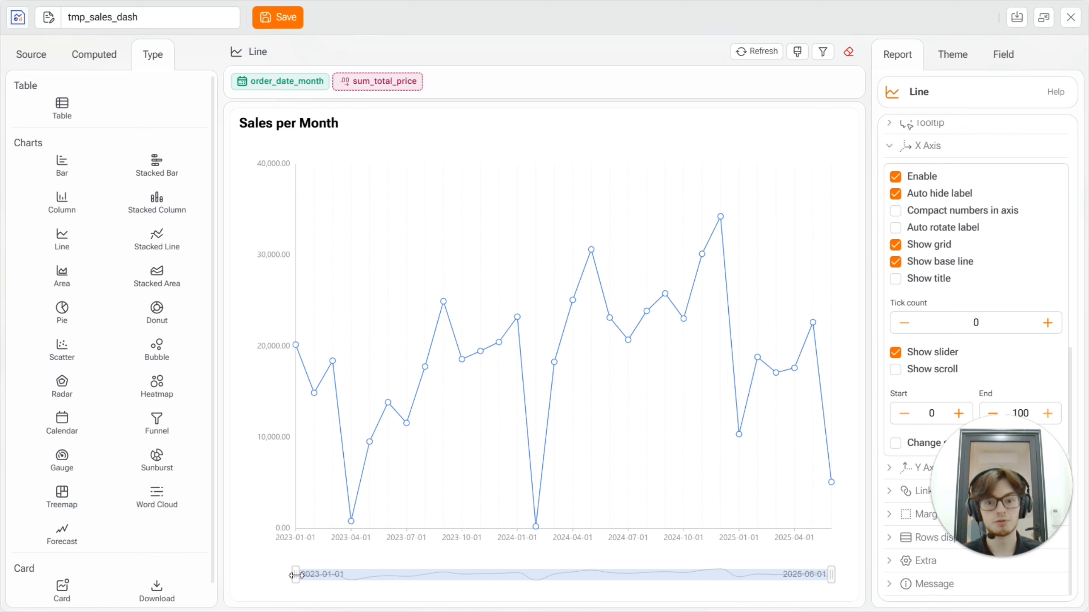
# Try the slider by narrowing the chart to start at 2024-03-01, restore the full date range, and disable the slider.
pyautogui.moveTo(295, 575); pyautogui.dragTo(548, 575)
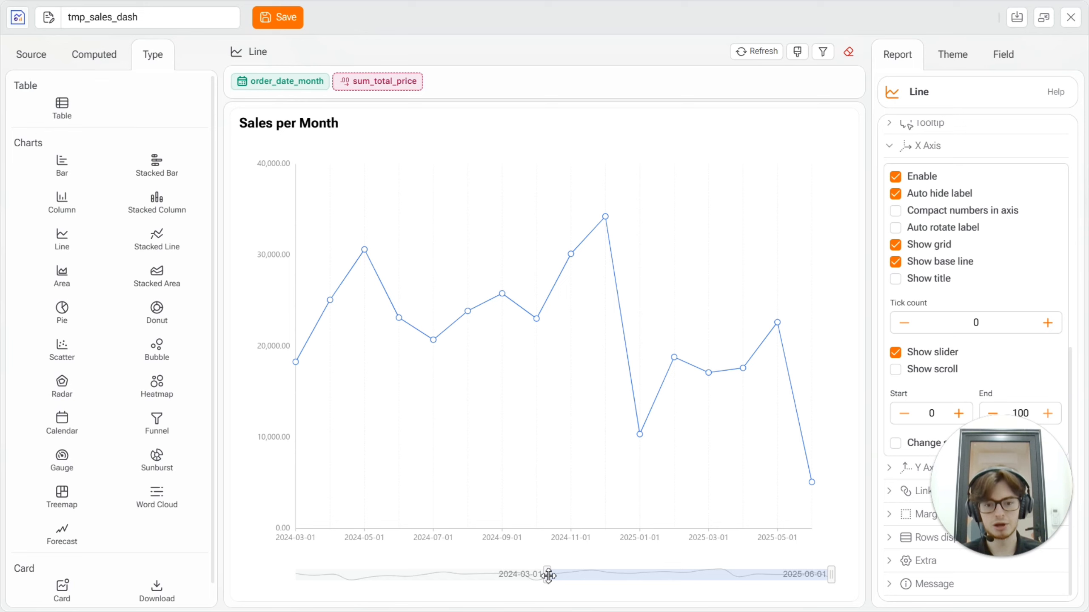
pyautogui.moveTo(549, 575); pyautogui.dragTo(283, 579)
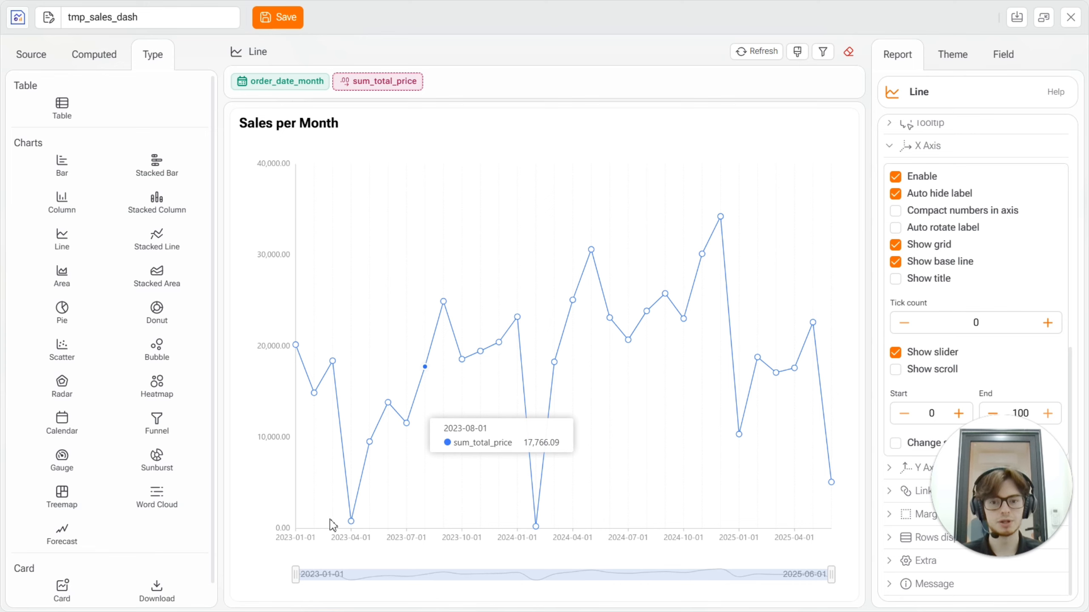
pyautogui.click(894, 353)
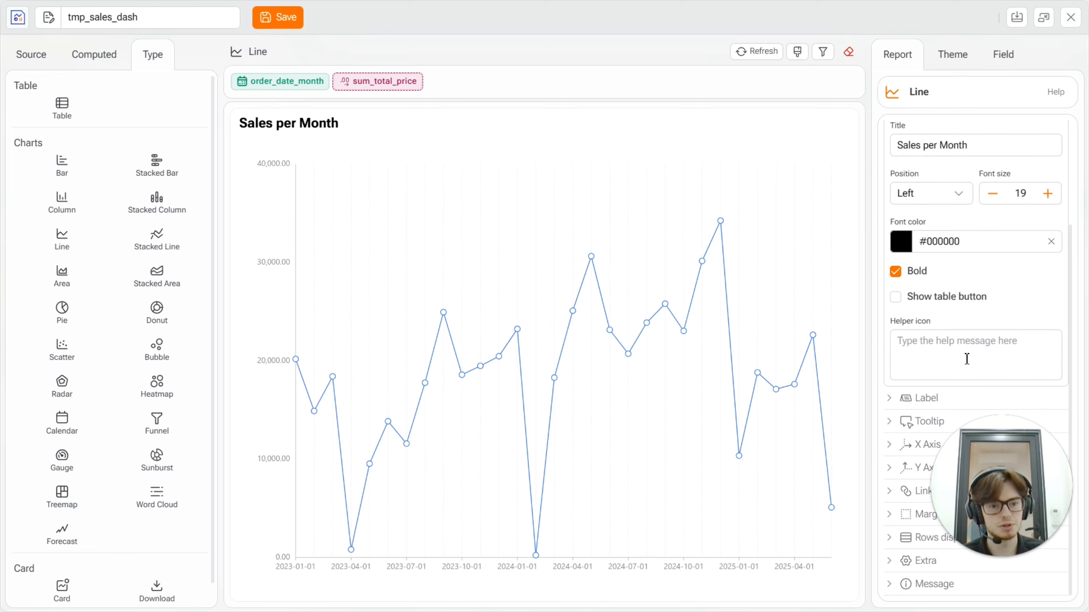
# Examine the chart's margin options for the four sides.
pyautogui.click(893, 517)
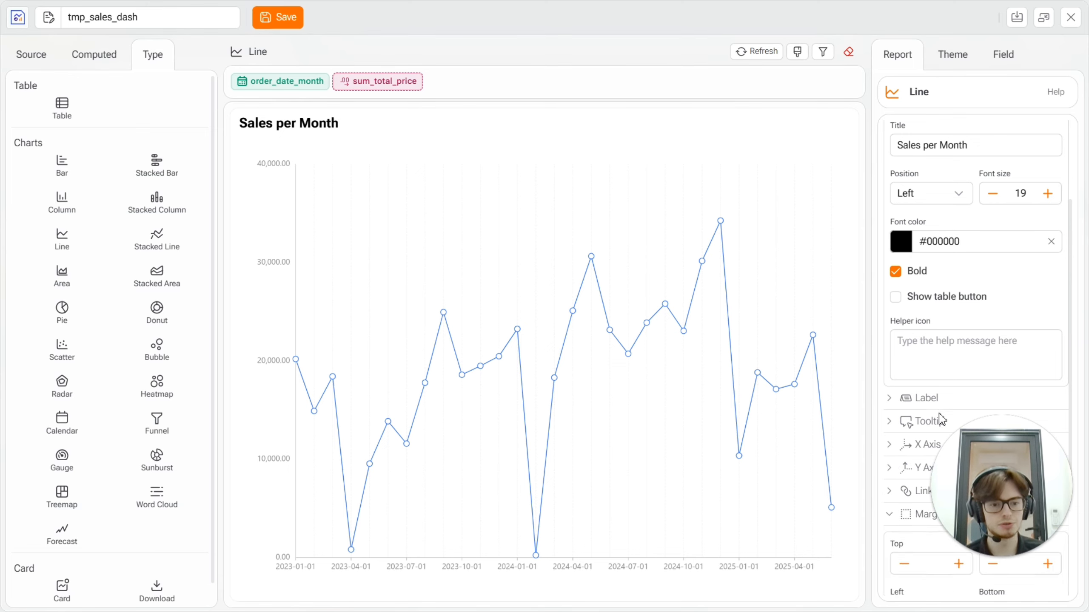
pyautogui.scroll(-5, 939, 418)
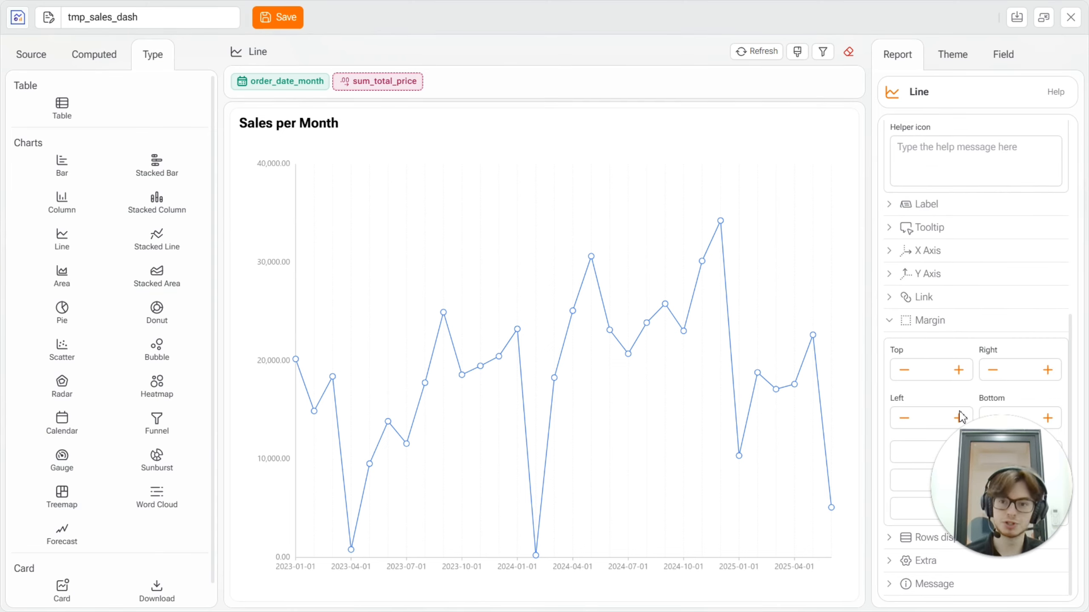
pyautogui.click(888, 321)
# Set the number of rows displayed in the chart to 100.
pyautogui.click(889, 537)
pyautogui.scroll(-2, 931, 394)
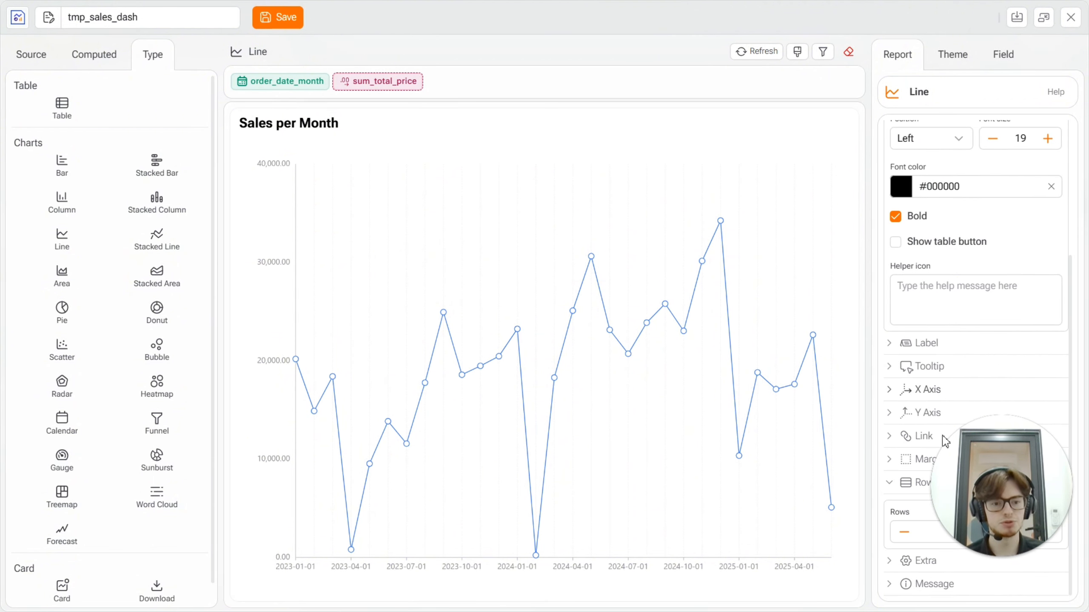
pyautogui.scroll(1, 943, 515)
pyautogui.scroll(-1, 968, 575)
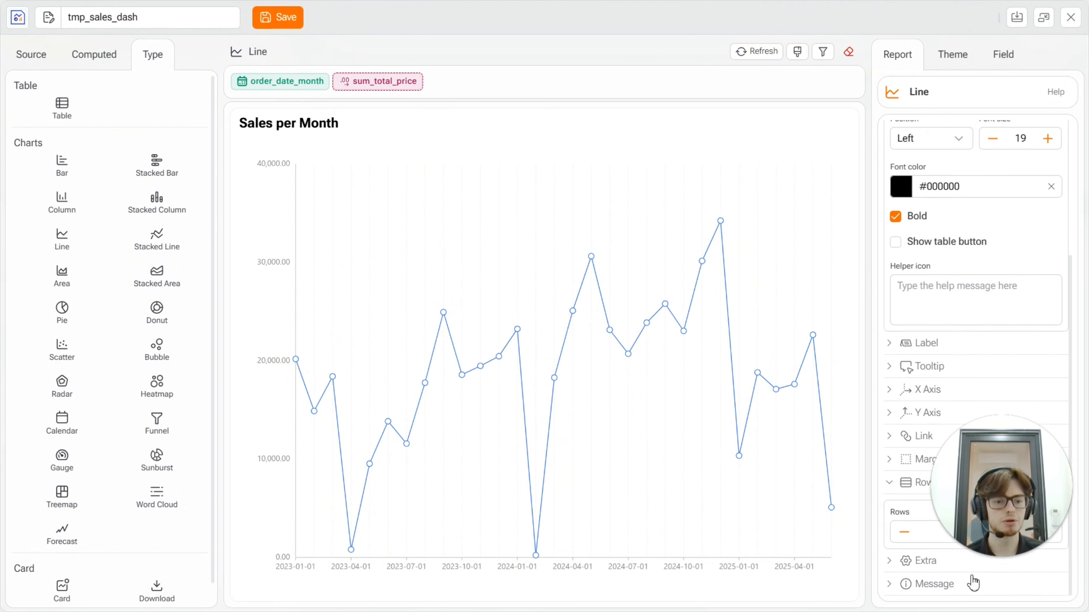
pyautogui.moveTo(1005, 480); pyautogui.dragTo(1011, 443)
pyautogui.doubleClick(976, 532)
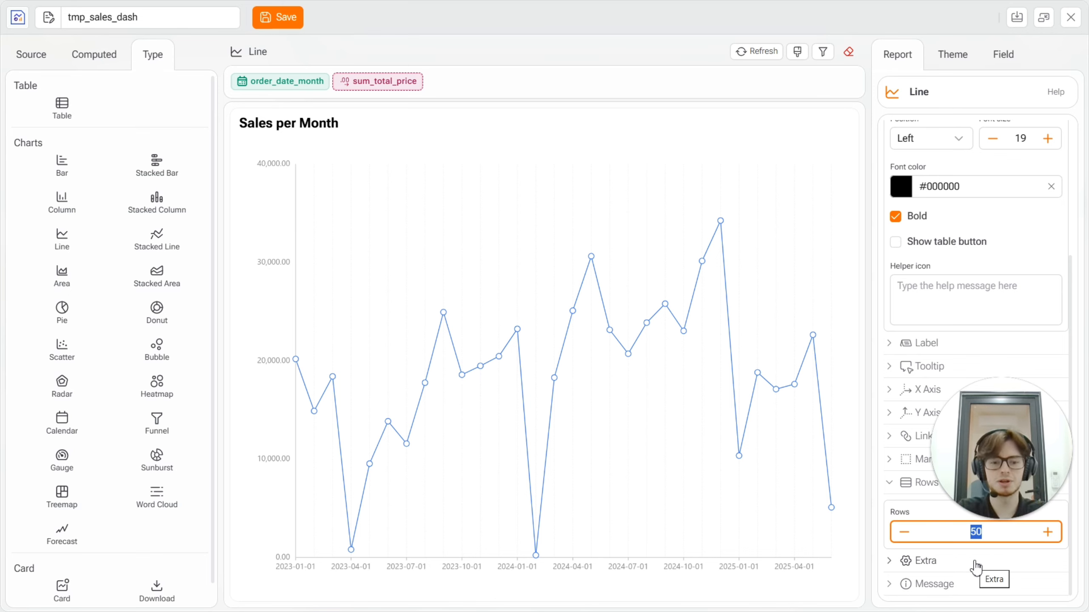
pyautogui.write('100')
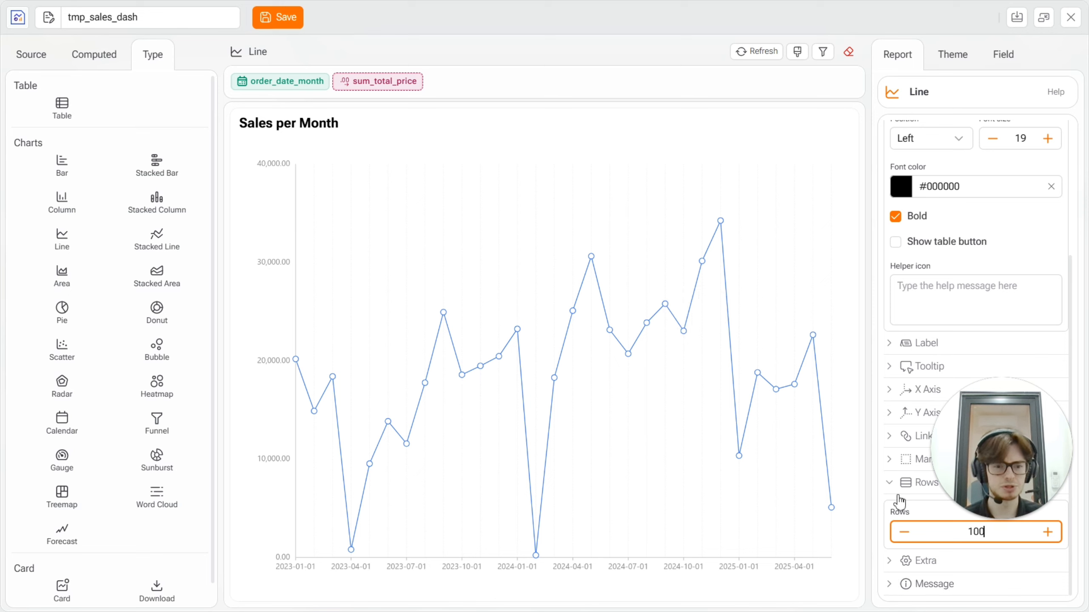
pyautogui.click(895, 482)
# Examine the chart's extra options and its no-data message setting, and collapse the General and Header sections.
pyautogui.click(896, 554)
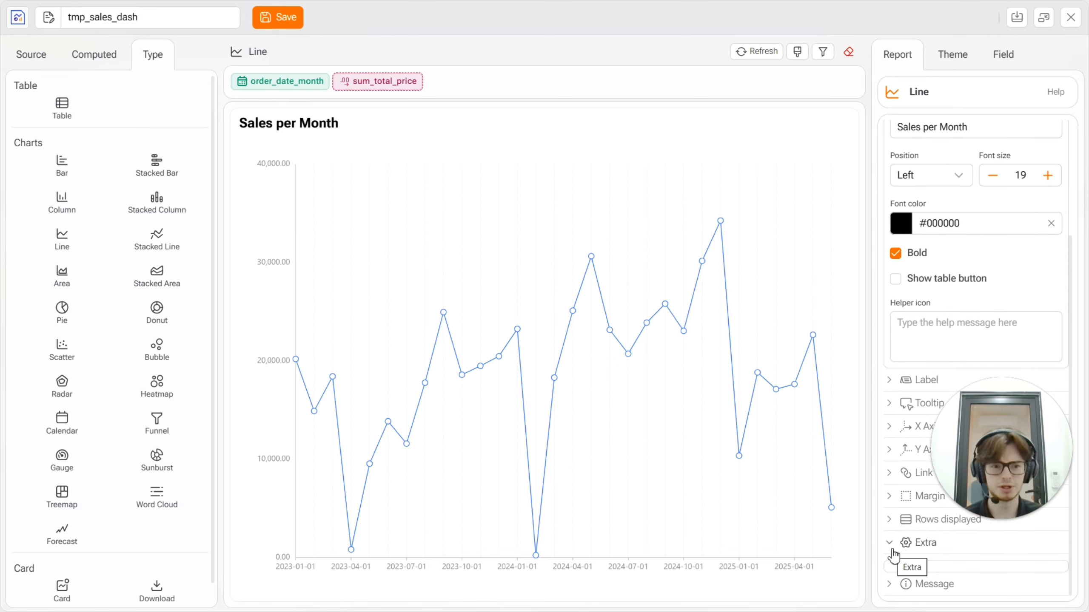
pyautogui.click(893, 545)
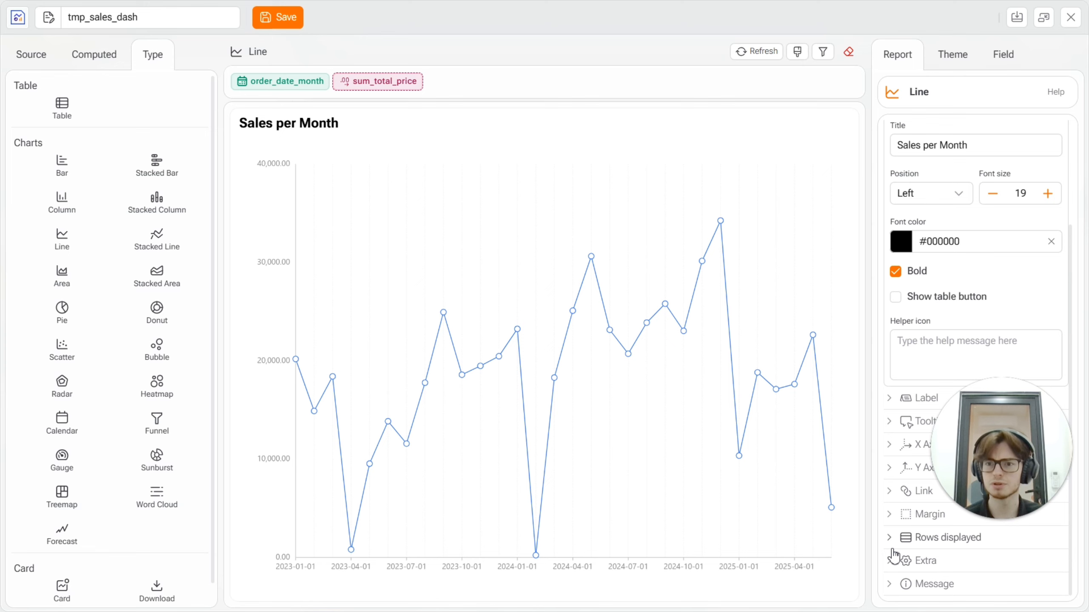
pyautogui.click(900, 584)
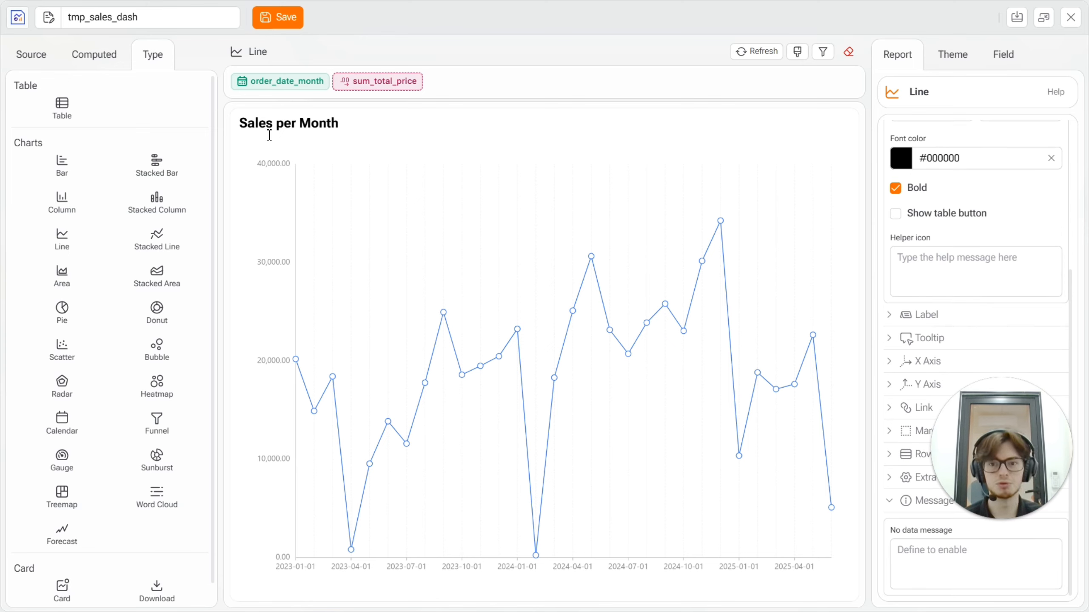
pyautogui.click(896, 511)
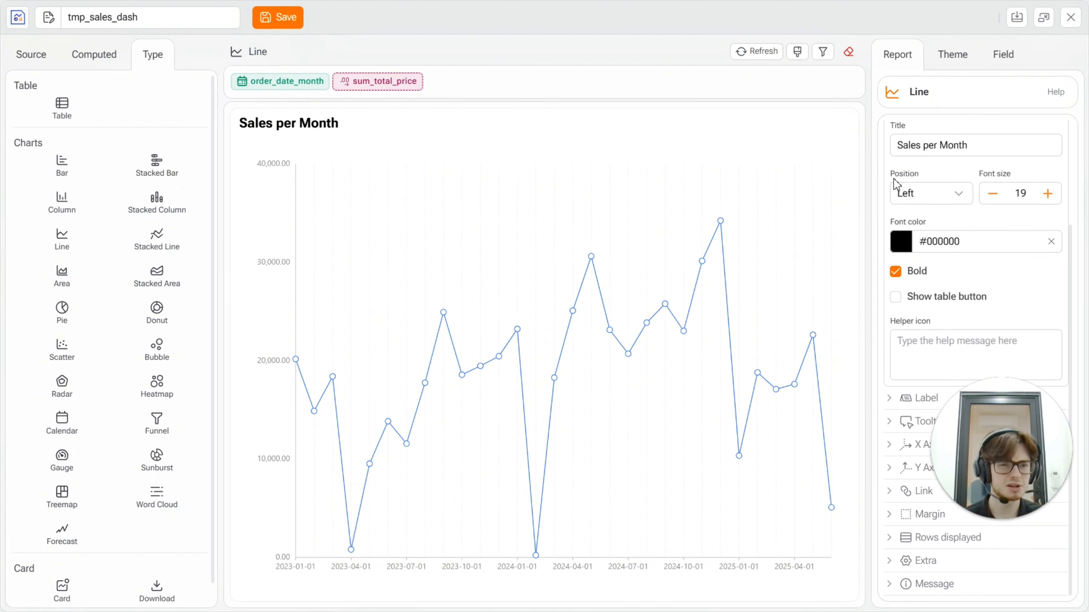
pyautogui.scroll(3, 896, 185)
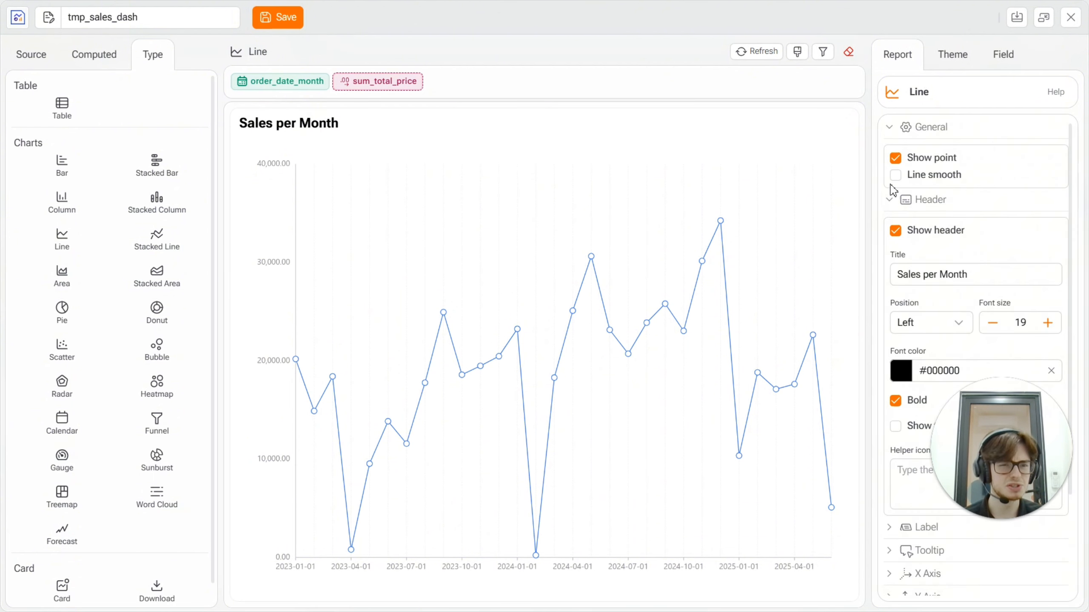
pyautogui.click(889, 135)
pyautogui.click(891, 157)
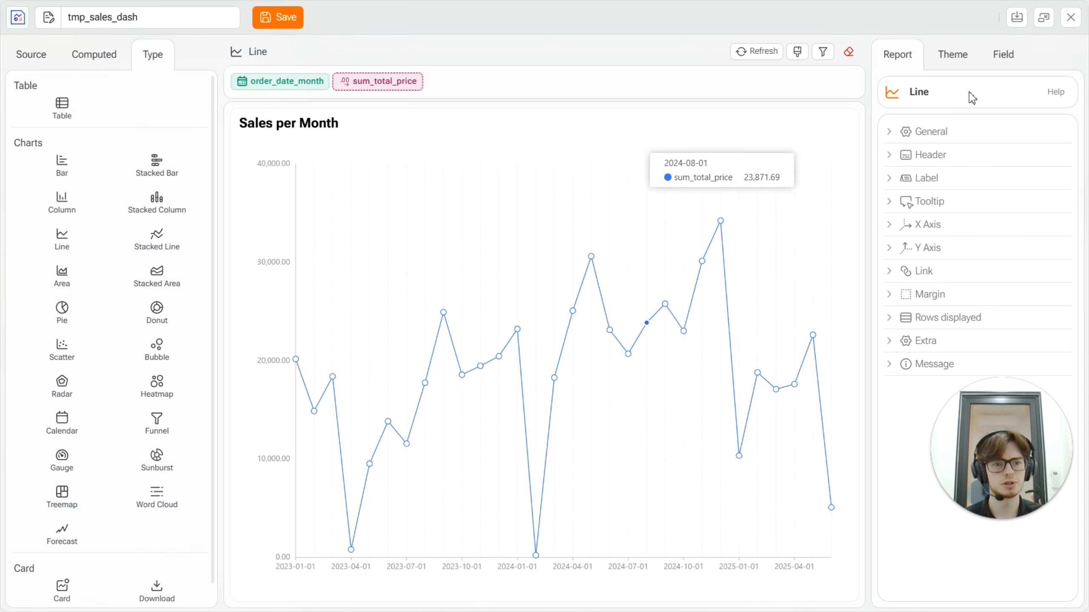
# Try splitting the monthly sales line by the channel field to view the theme palette's colors, and remove the field again.
pyautogui.click(954, 64)
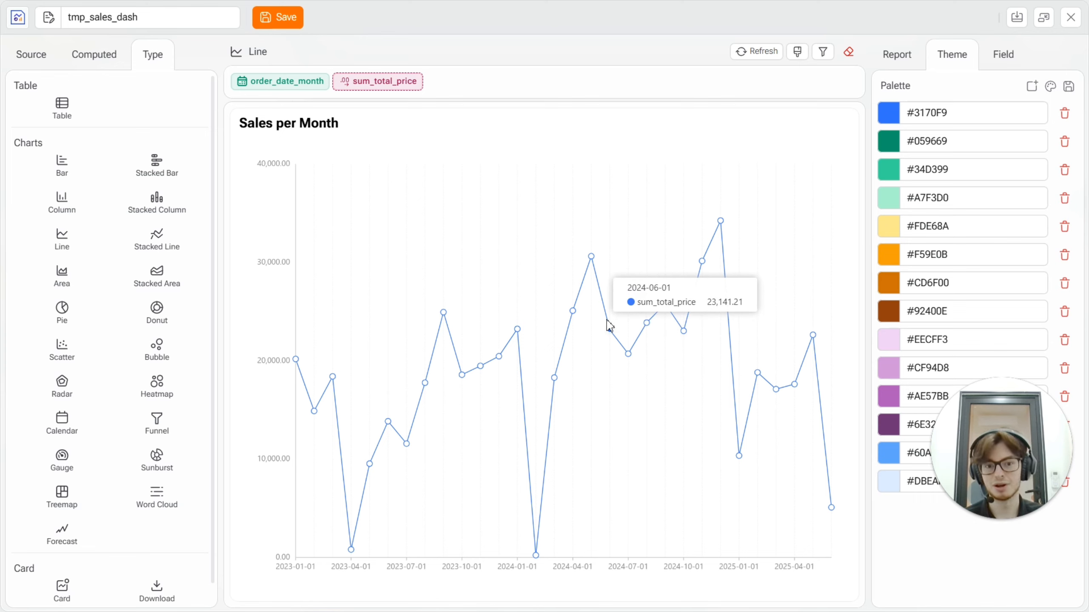
pyautogui.click(32, 54)
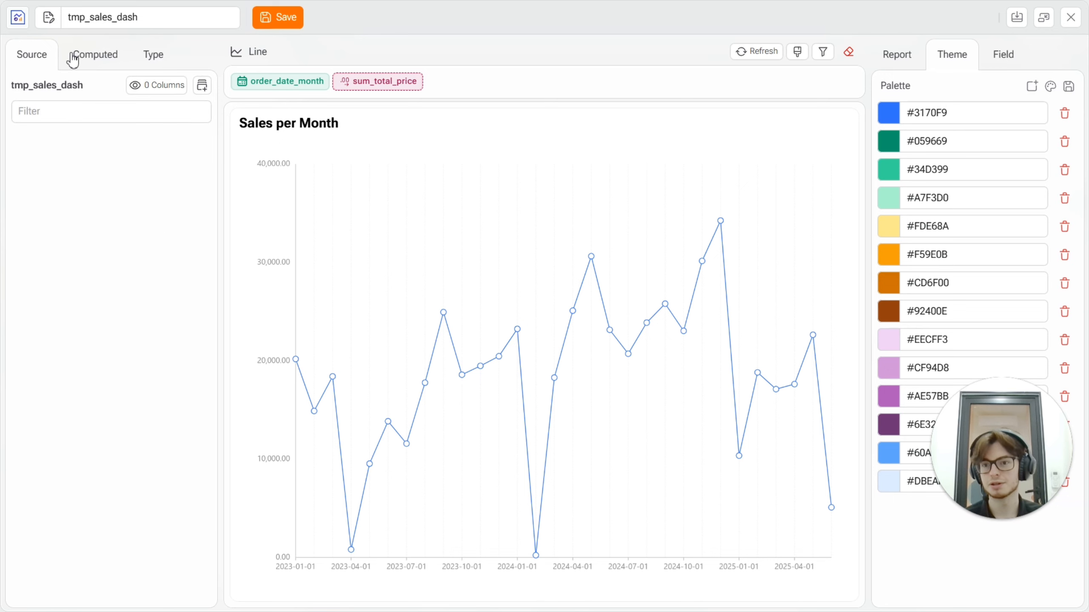
pyautogui.scroll(-2, 55, 193)
pyautogui.moveTo(48, 421); pyautogui.dragTo(378, 91)
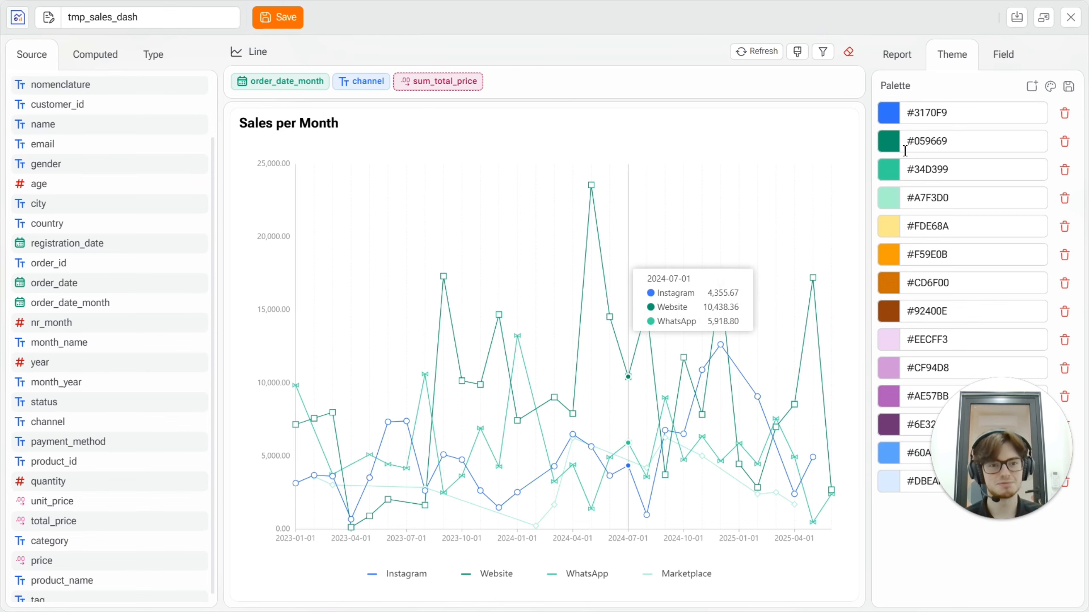
pyautogui.click(368, 83)
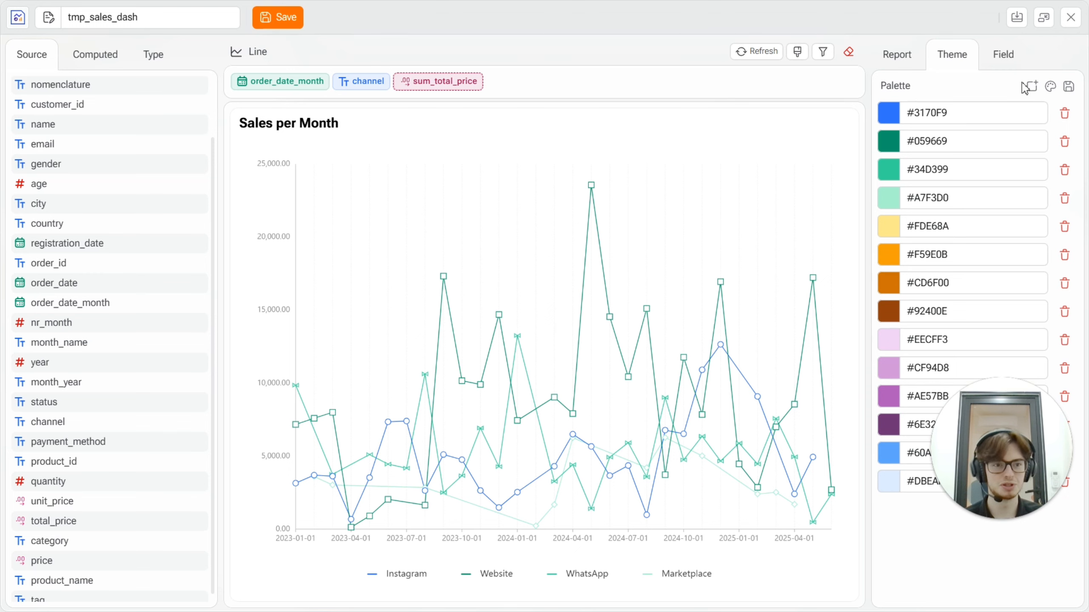
pyautogui.click(1060, 95)
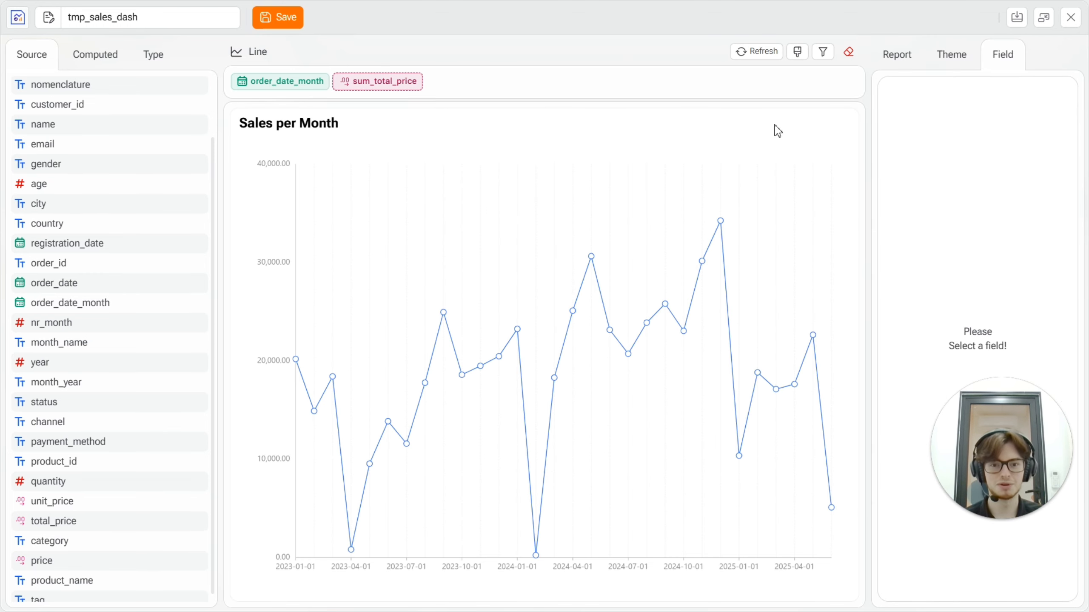
# Delete the blue #3170F9 from the theme palette so the line takes the green #059669.
pyautogui.click(957, 65)
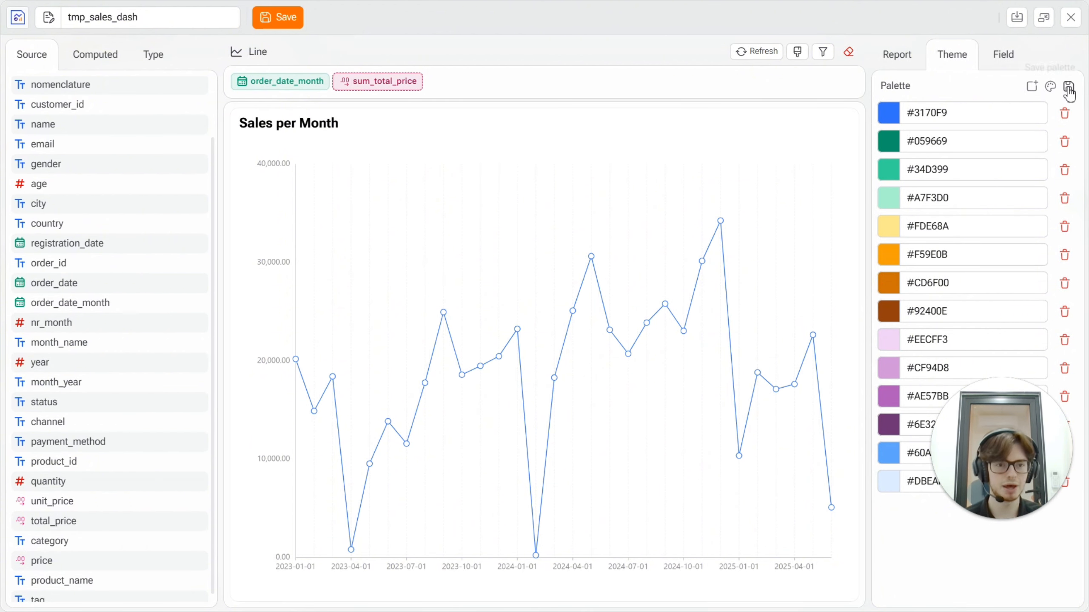
pyautogui.click(1066, 122)
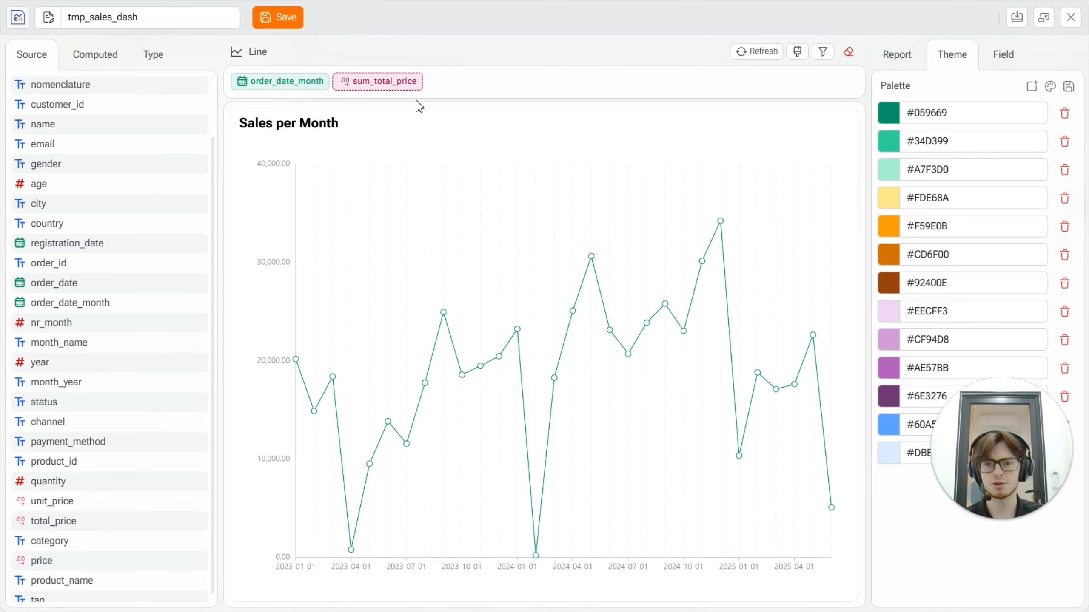
# Set the title of the order_date_month field to "Month".
pyautogui.click(283, 83)
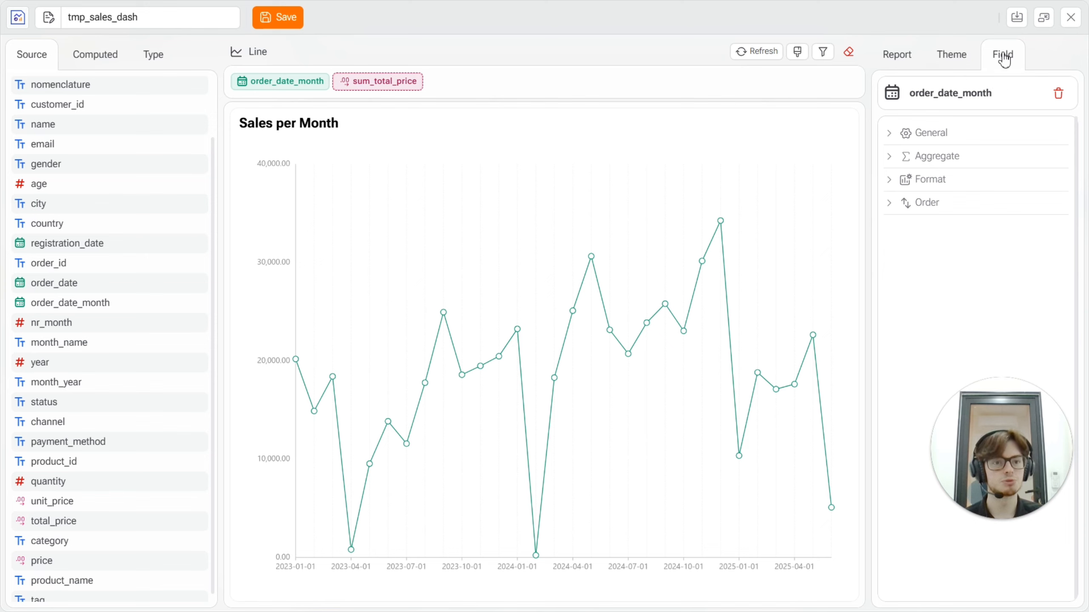
pyautogui.click(894, 133)
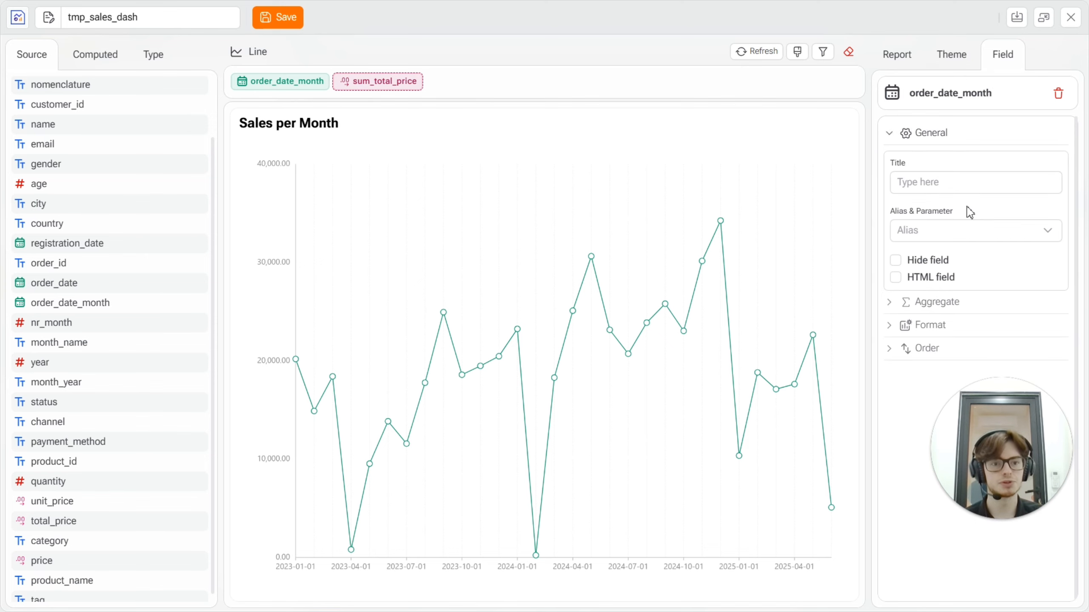
pyautogui.click(947, 186)
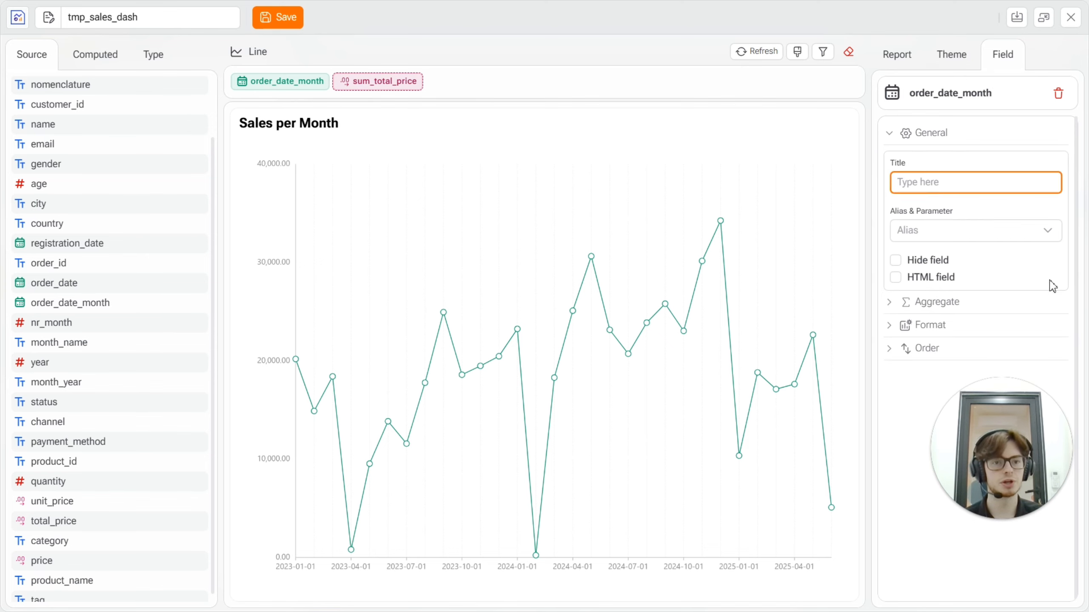
pyautogui.write('Month')
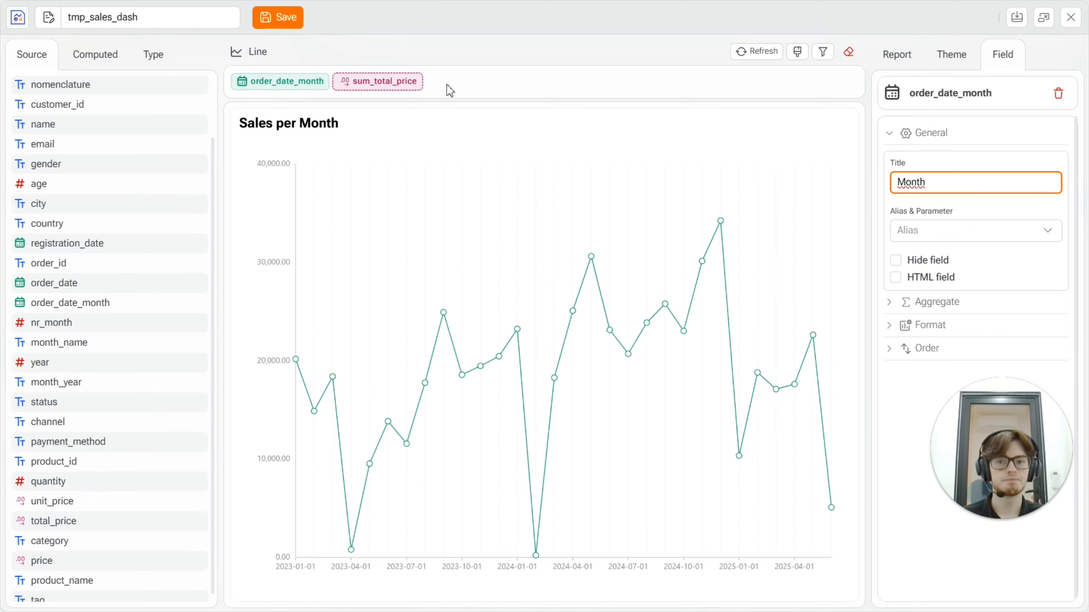
# Set the title of the summed total_price field to "Revenue".
pyautogui.click(388, 82)
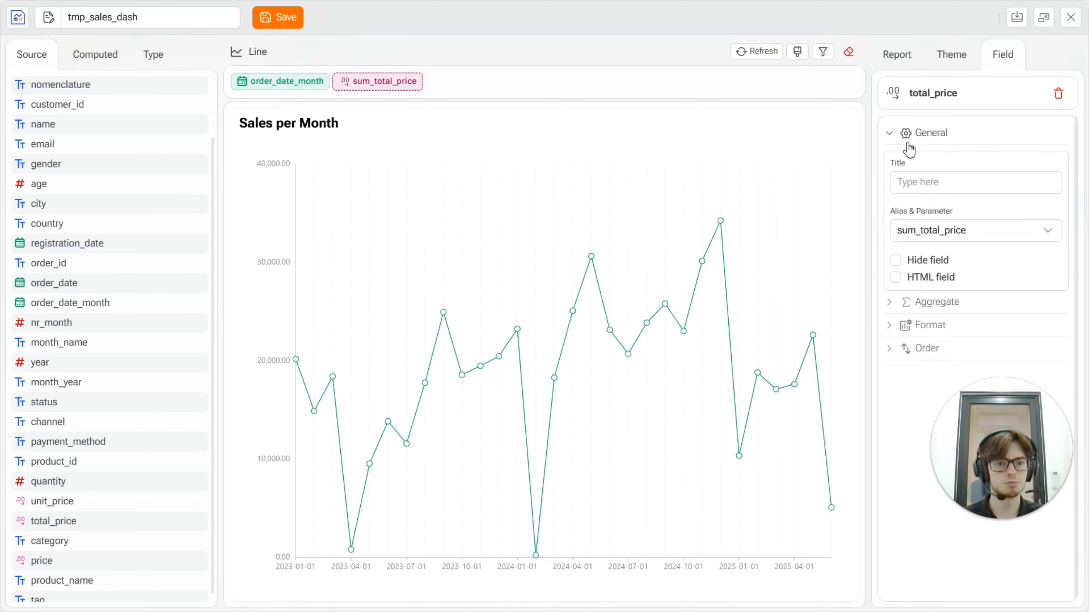
pyautogui.click(916, 182)
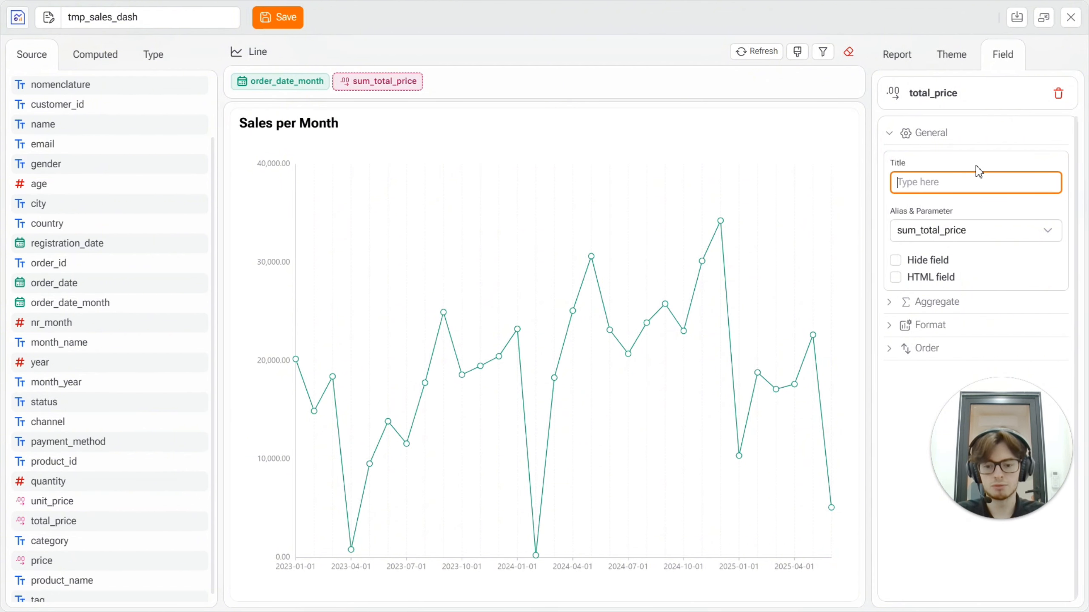
pyautogui.write('Revenue')
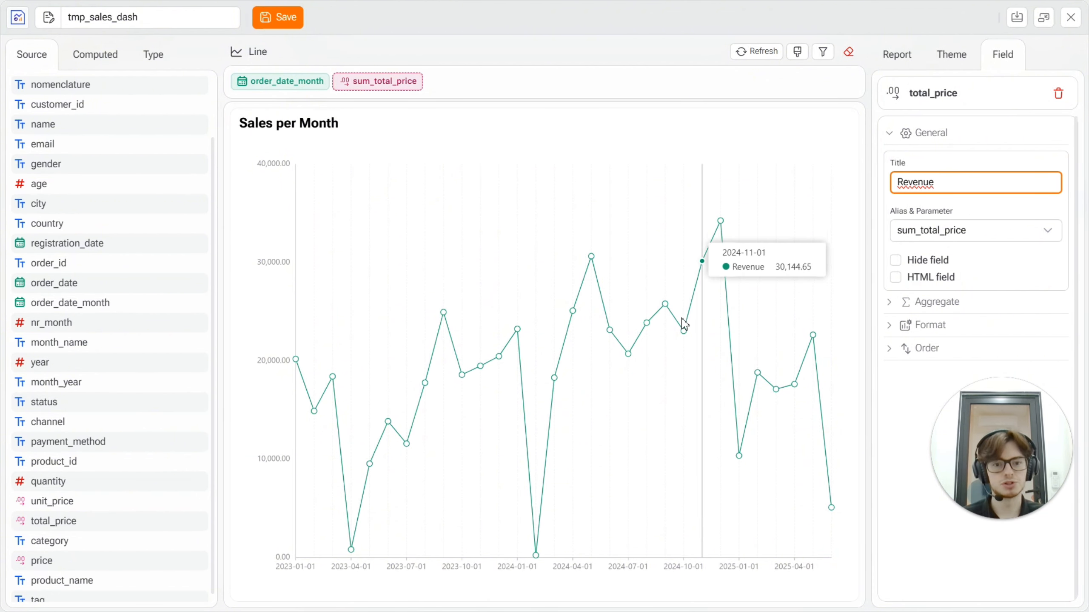